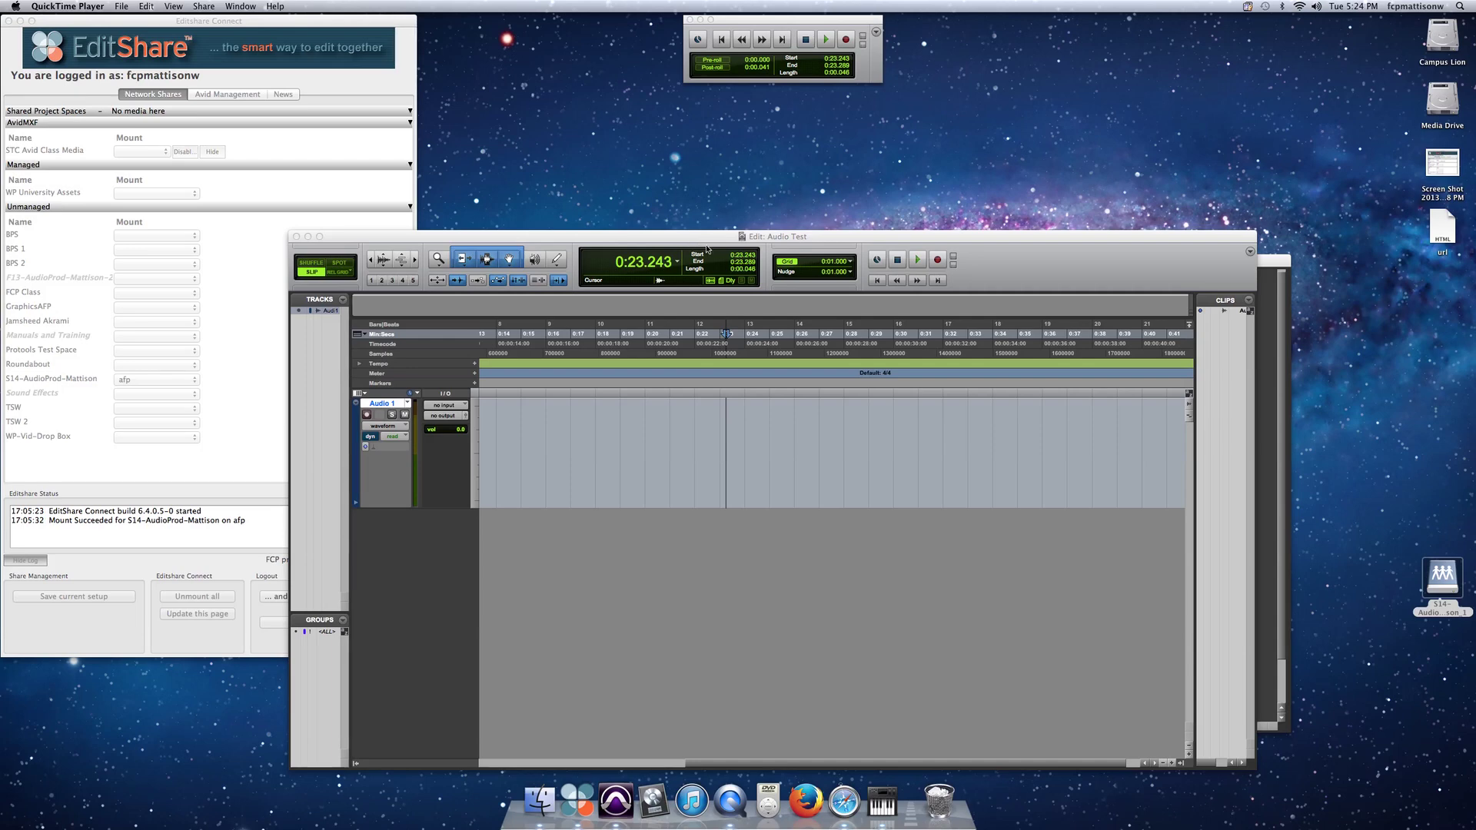
# - Drag the Edit: Audio Test window up and to the left, making Pro Tools active
pyautogui.moveTo(683, 239); pyautogui.dragTo(642, 171)
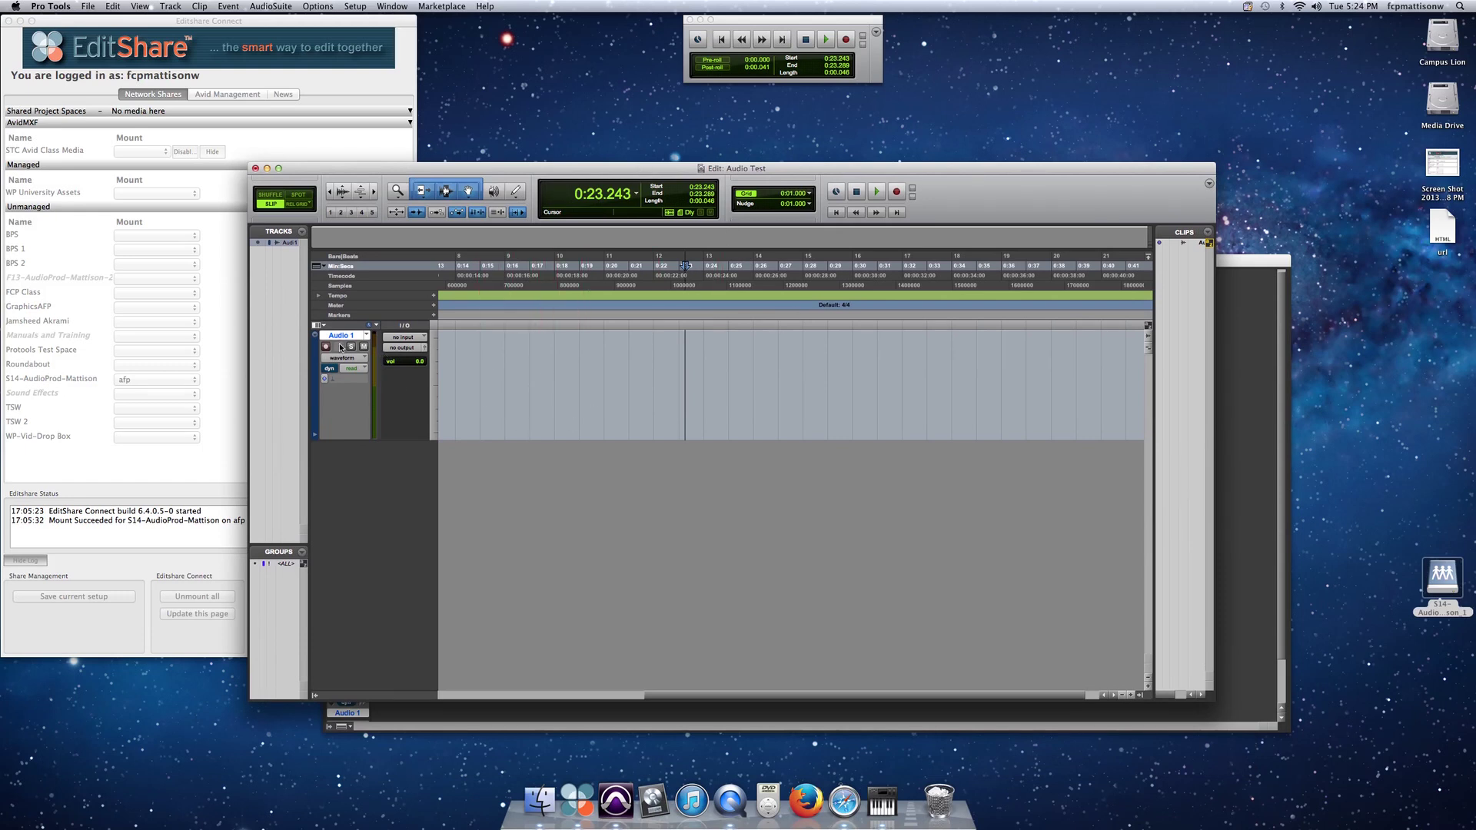
pyautogui.click(327, 347)
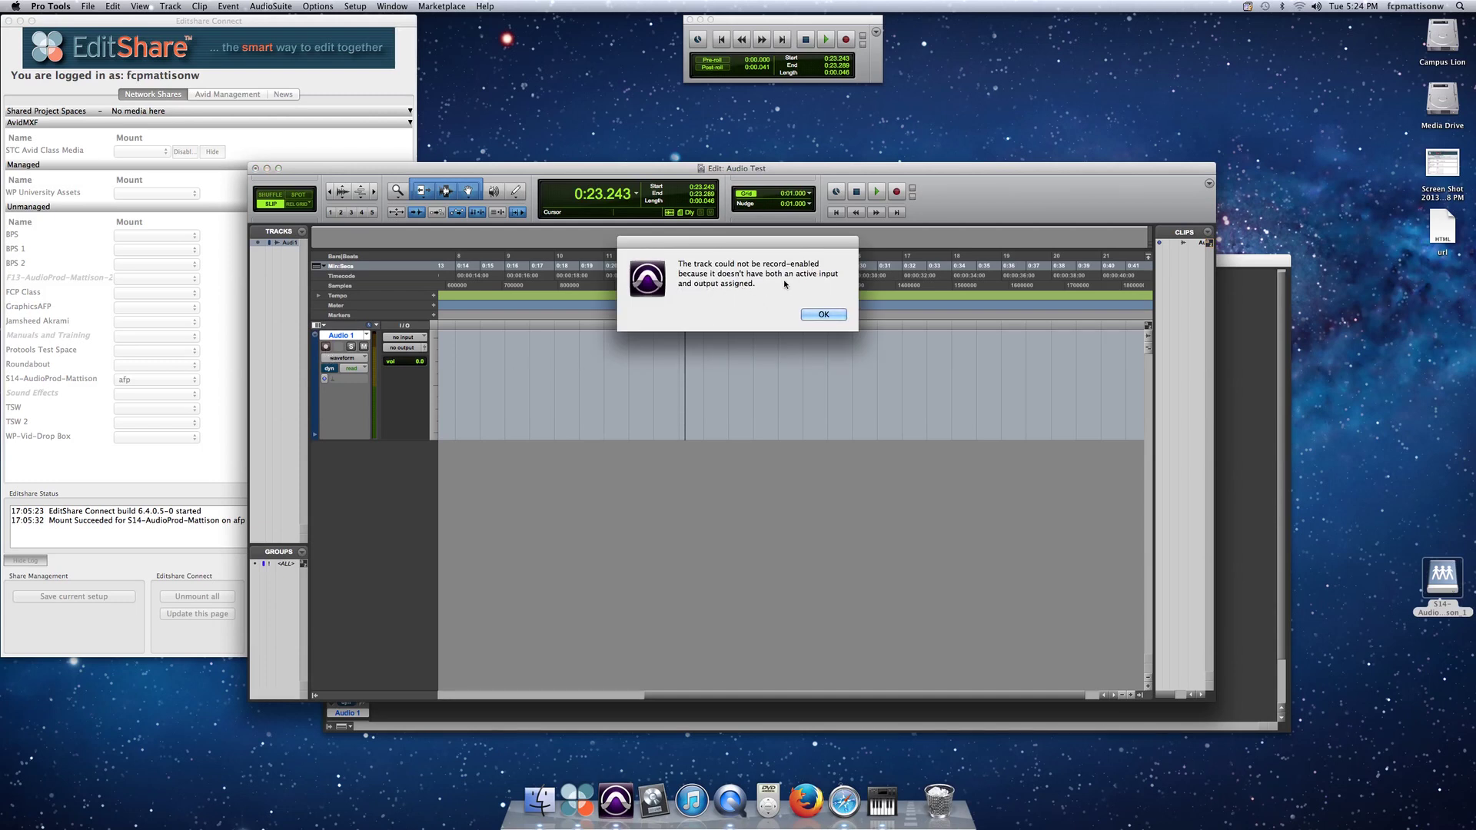
pyautogui.click(823, 315)
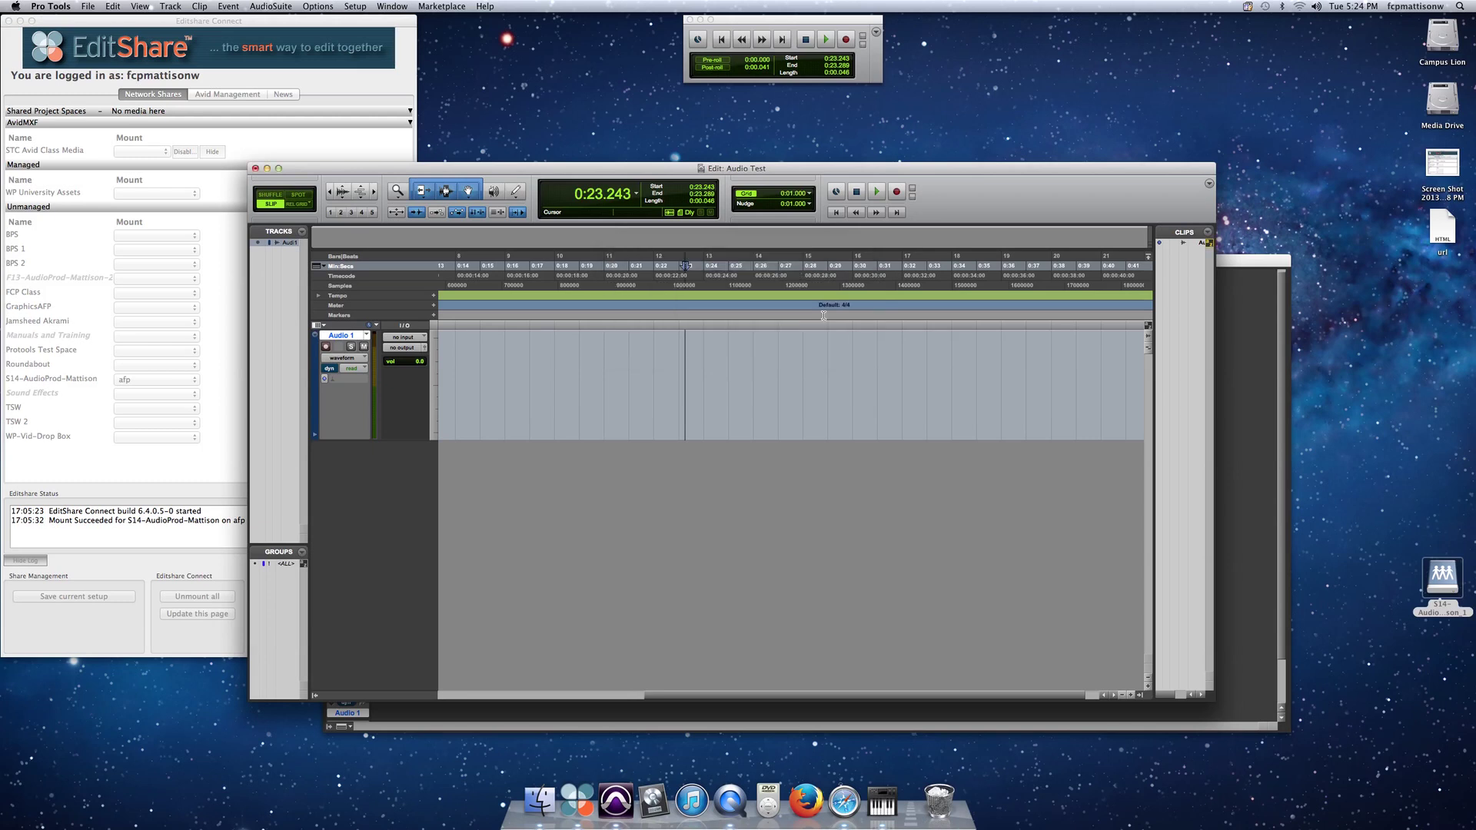
# - Check Audio 1's input choices without assigning one, and move the Edit window up-left
pyautogui.click(421, 341)
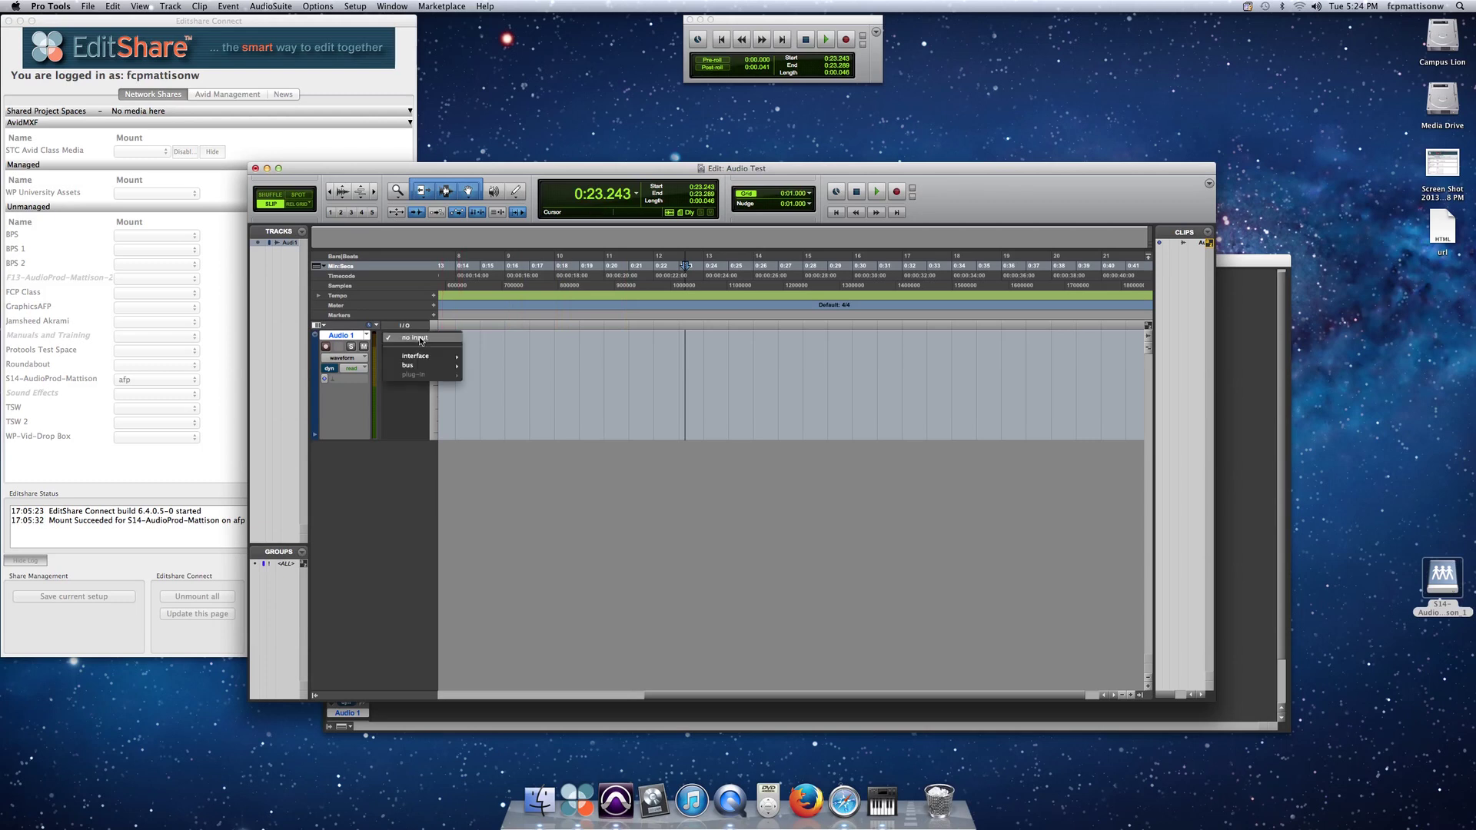
pyautogui.moveTo(425, 357)
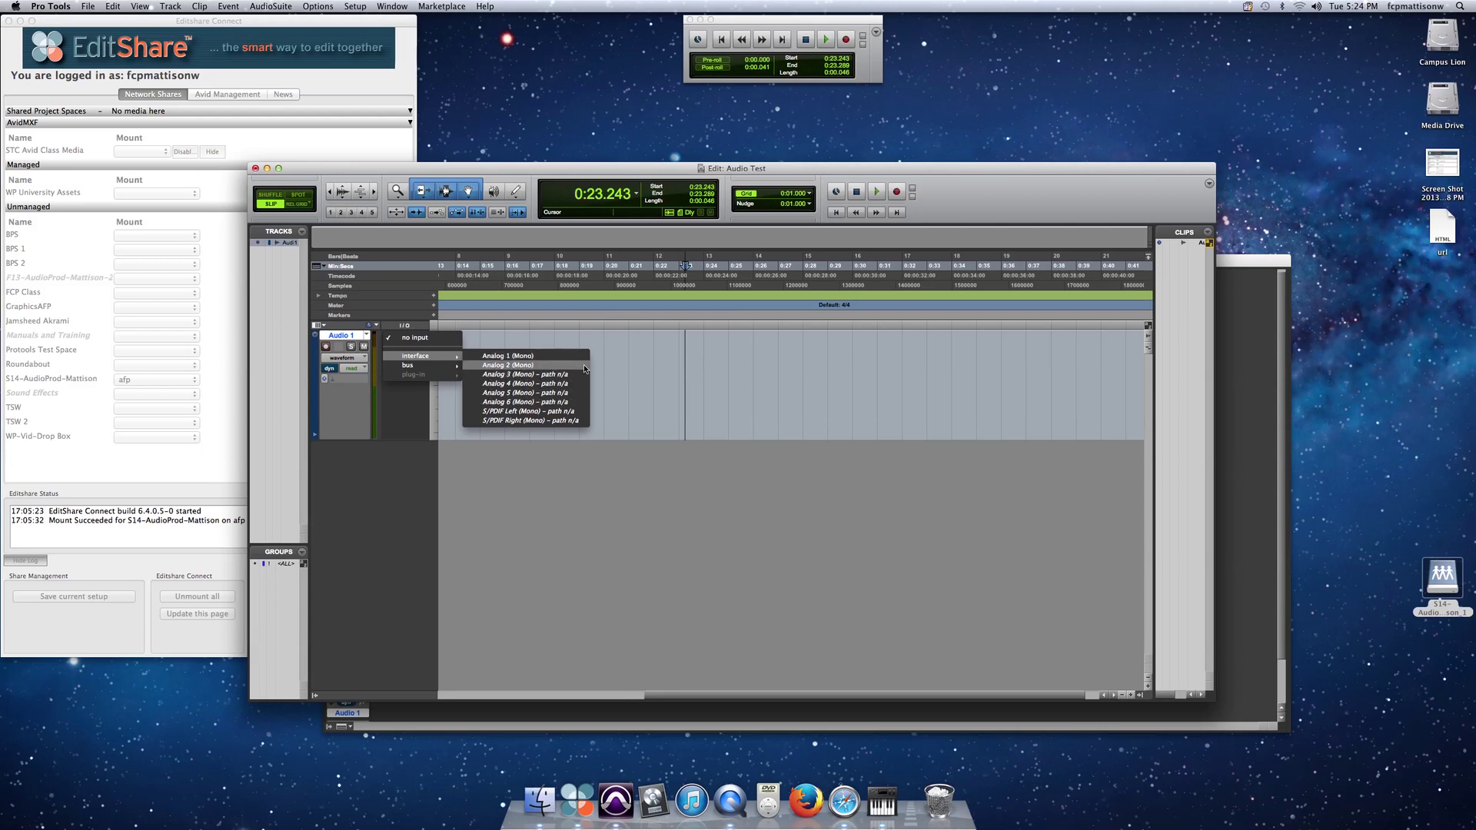
pyautogui.click(620, 336)
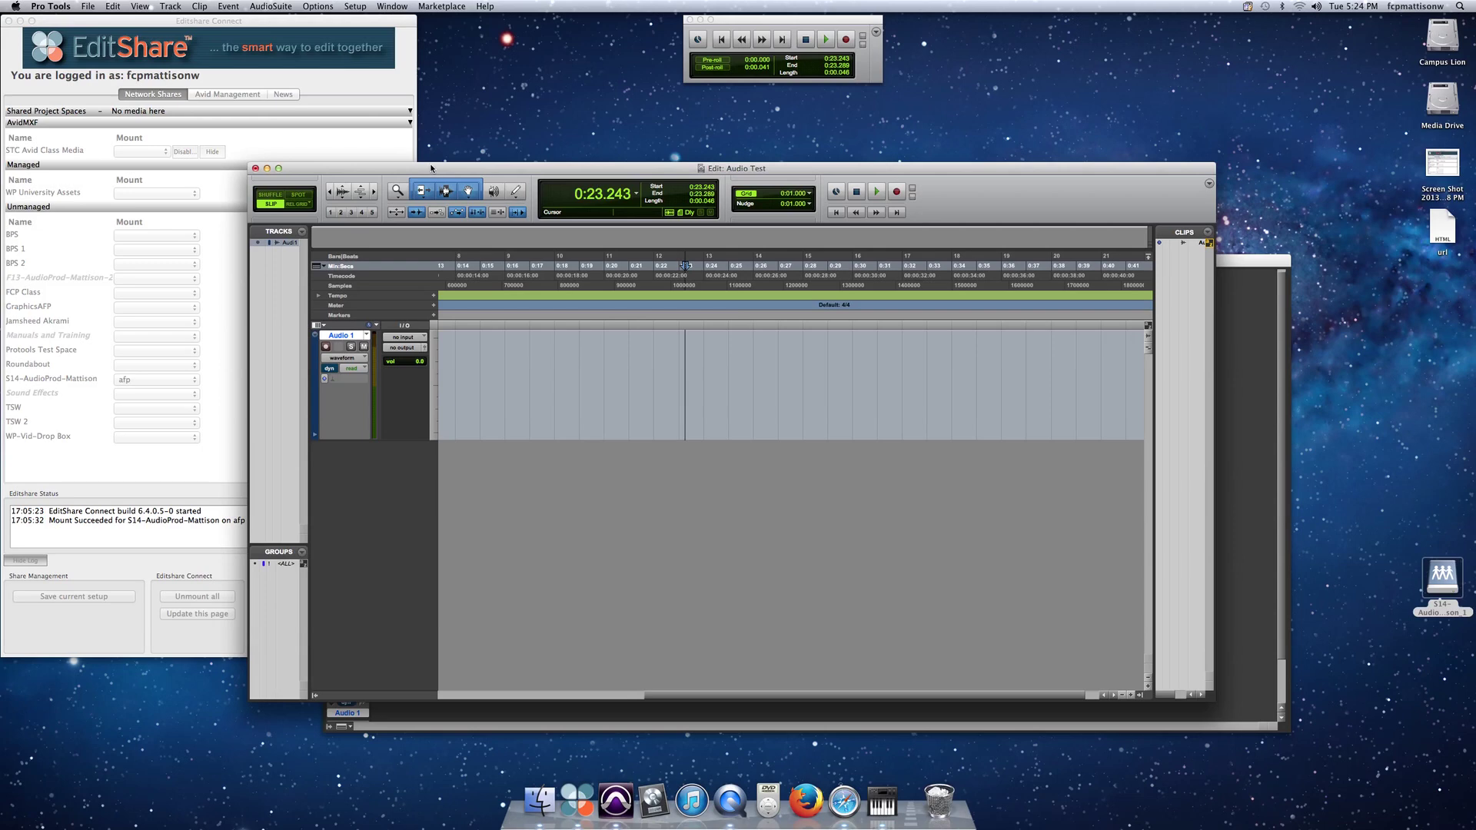
pyautogui.moveTo(415, 168); pyautogui.dragTo(395, 108)
# - Select Mbox Pro in Setup > Playback Engine instead of Pro Tools Aggregate I/O
pyautogui.click(354, 6)
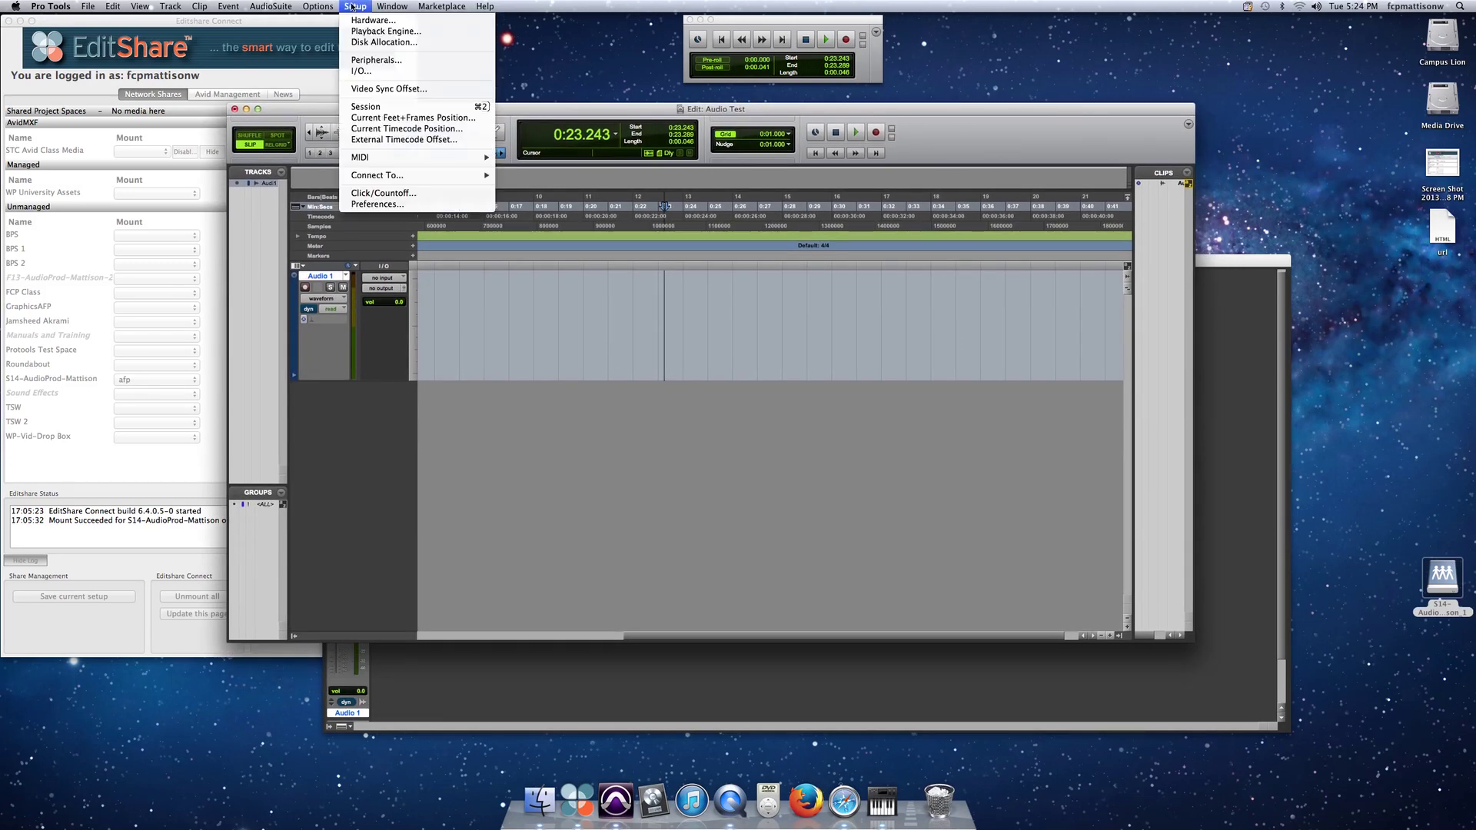
pyautogui.click(387, 32)
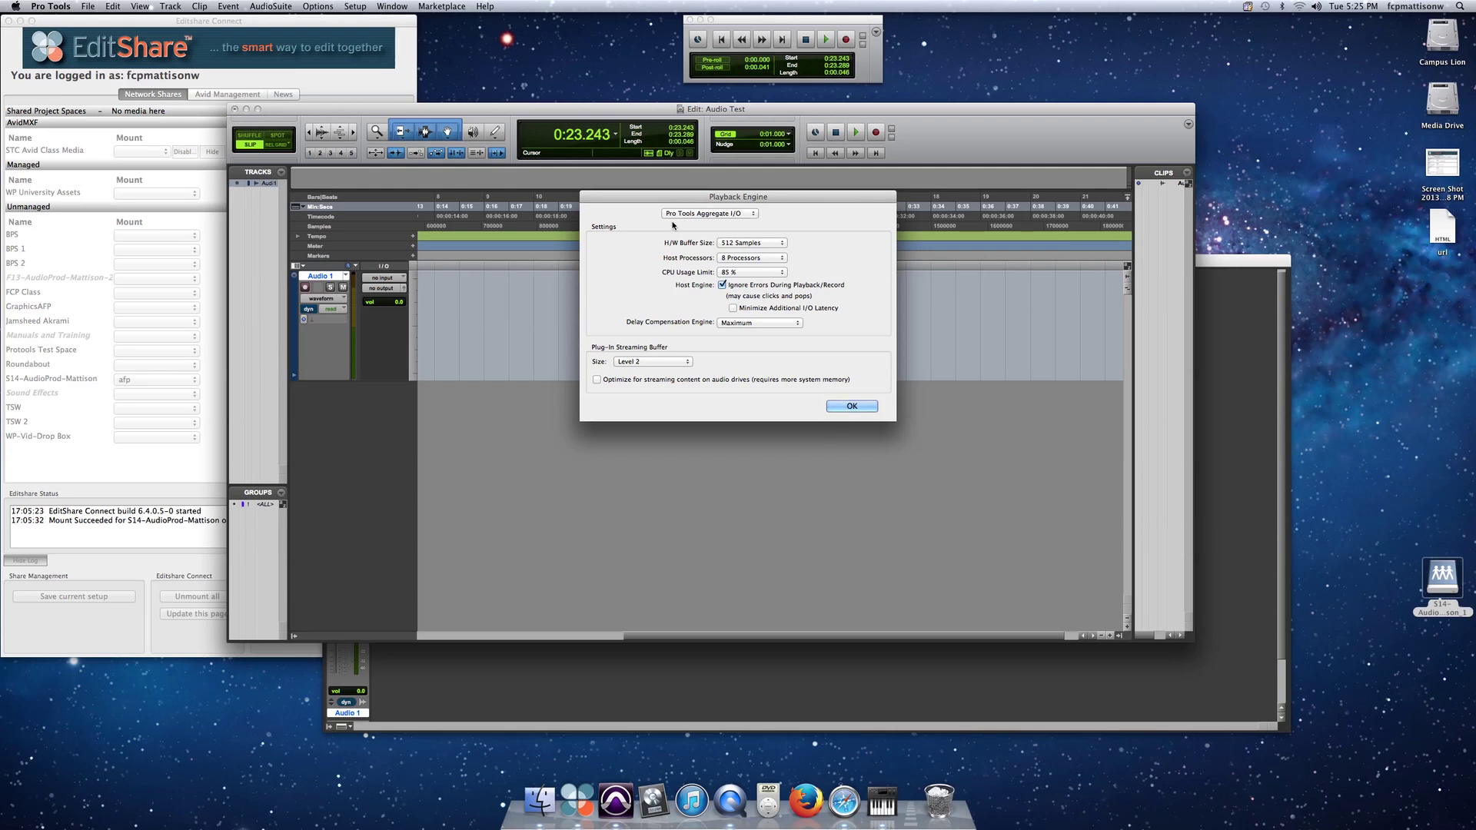
pyautogui.click(754, 215)
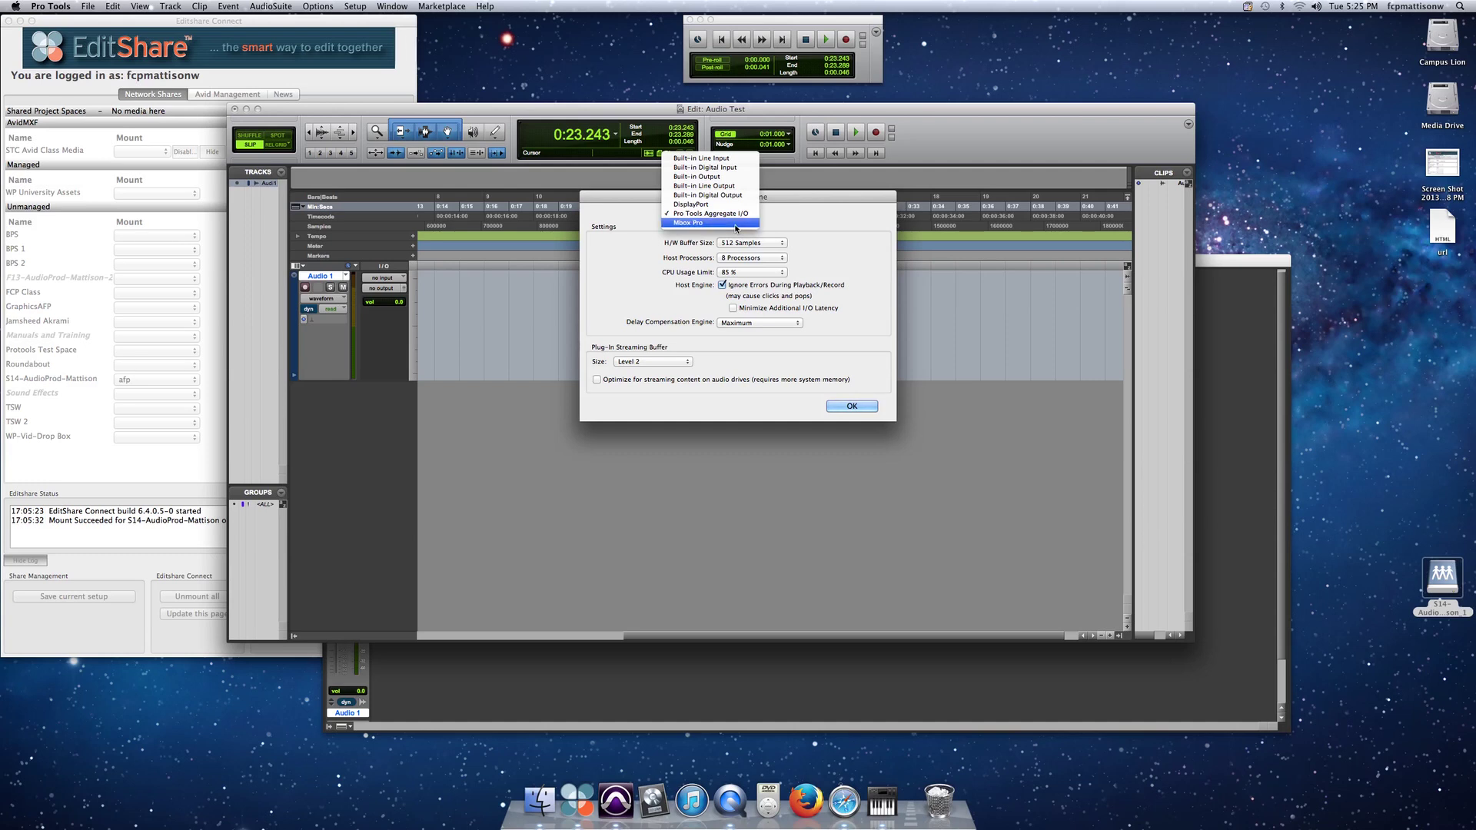
pyautogui.click(735, 223)
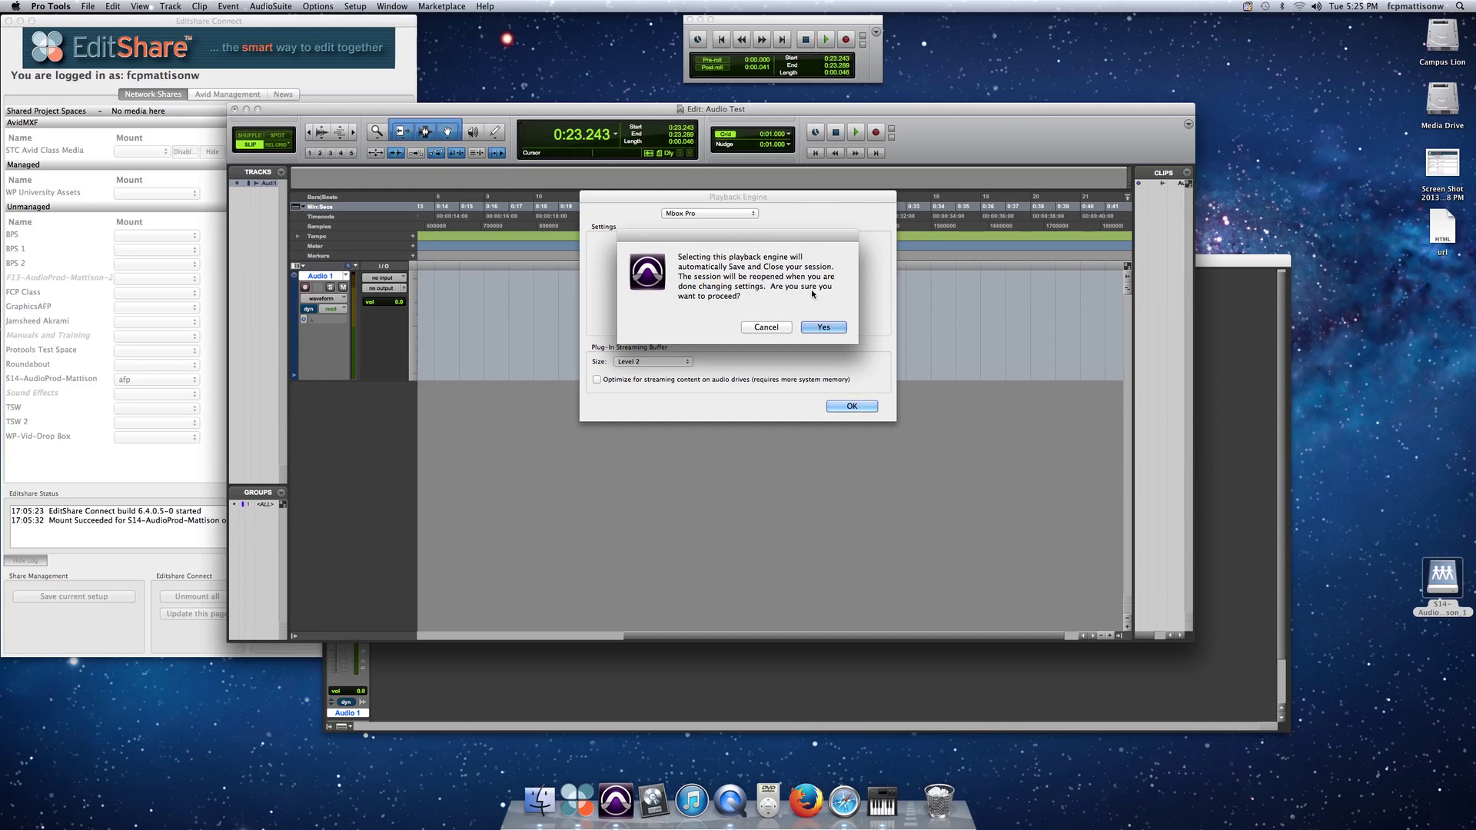
# - Accept the Mbox Pro engine, uncheck Ignore Errors During Playback/Record, and skip the Session Notes report
pyautogui.click(819, 326)
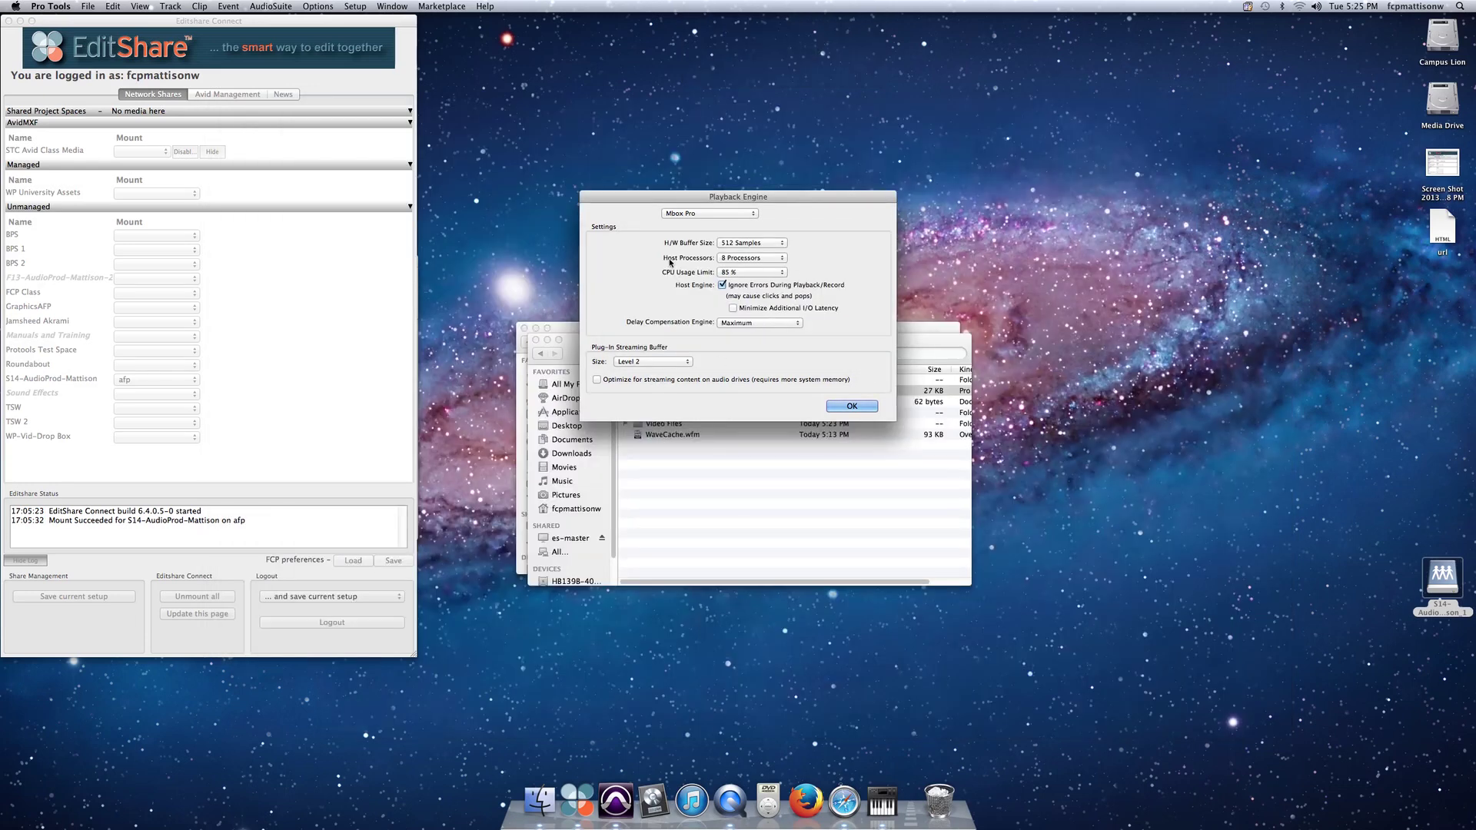
pyautogui.click(723, 285)
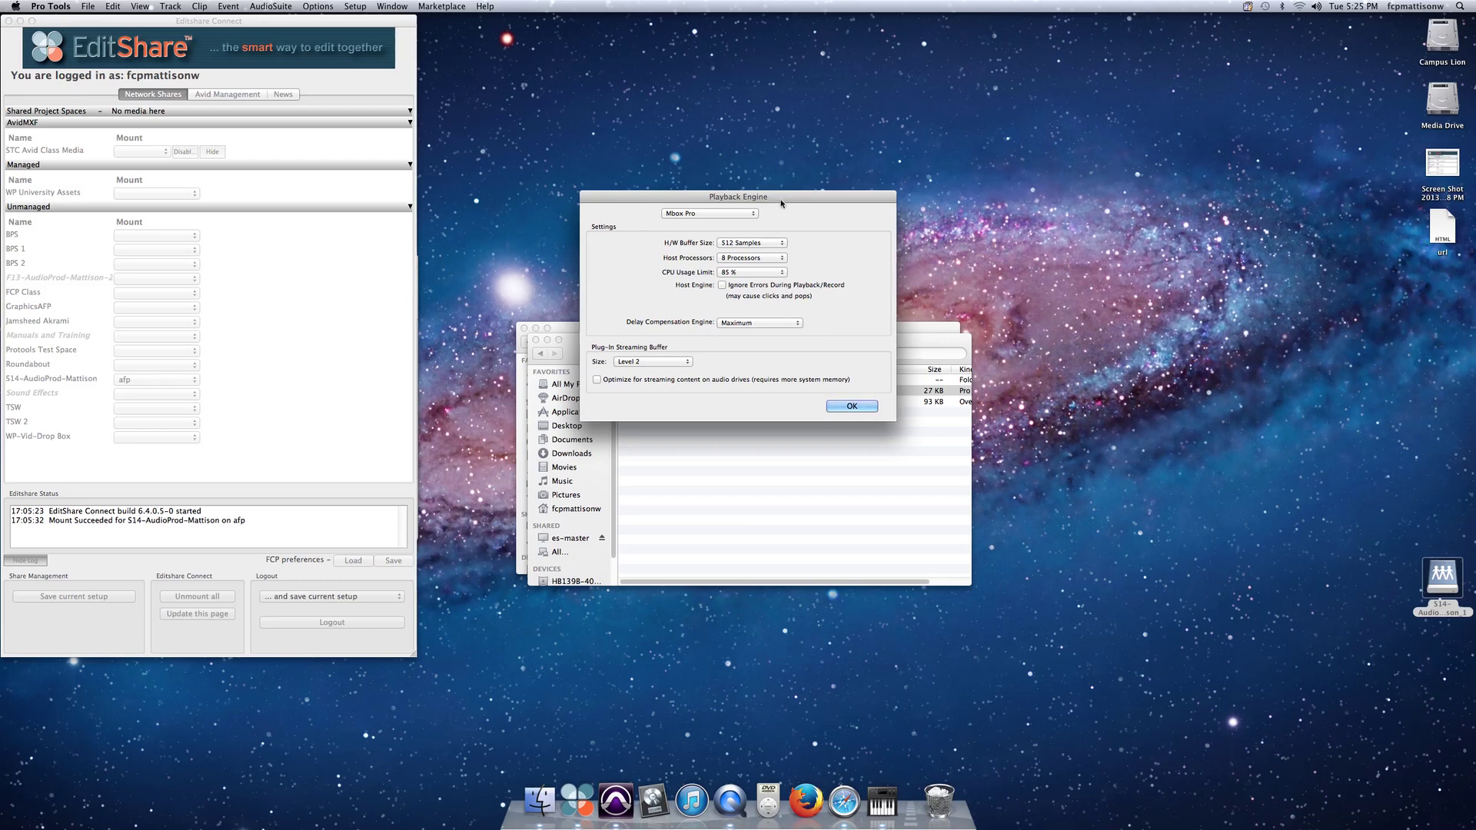
pyautogui.click(851, 405)
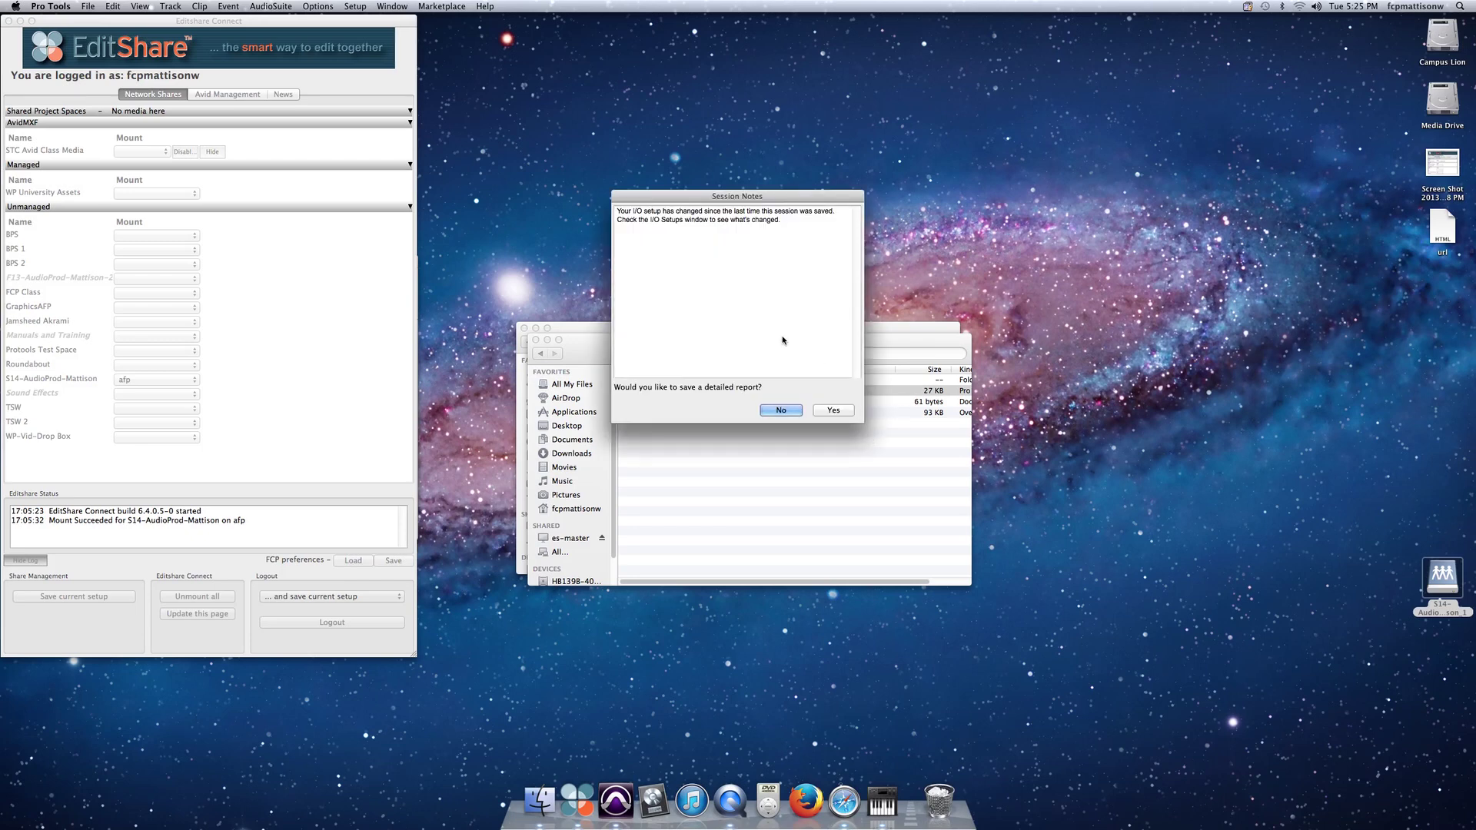
pyautogui.click(787, 410)
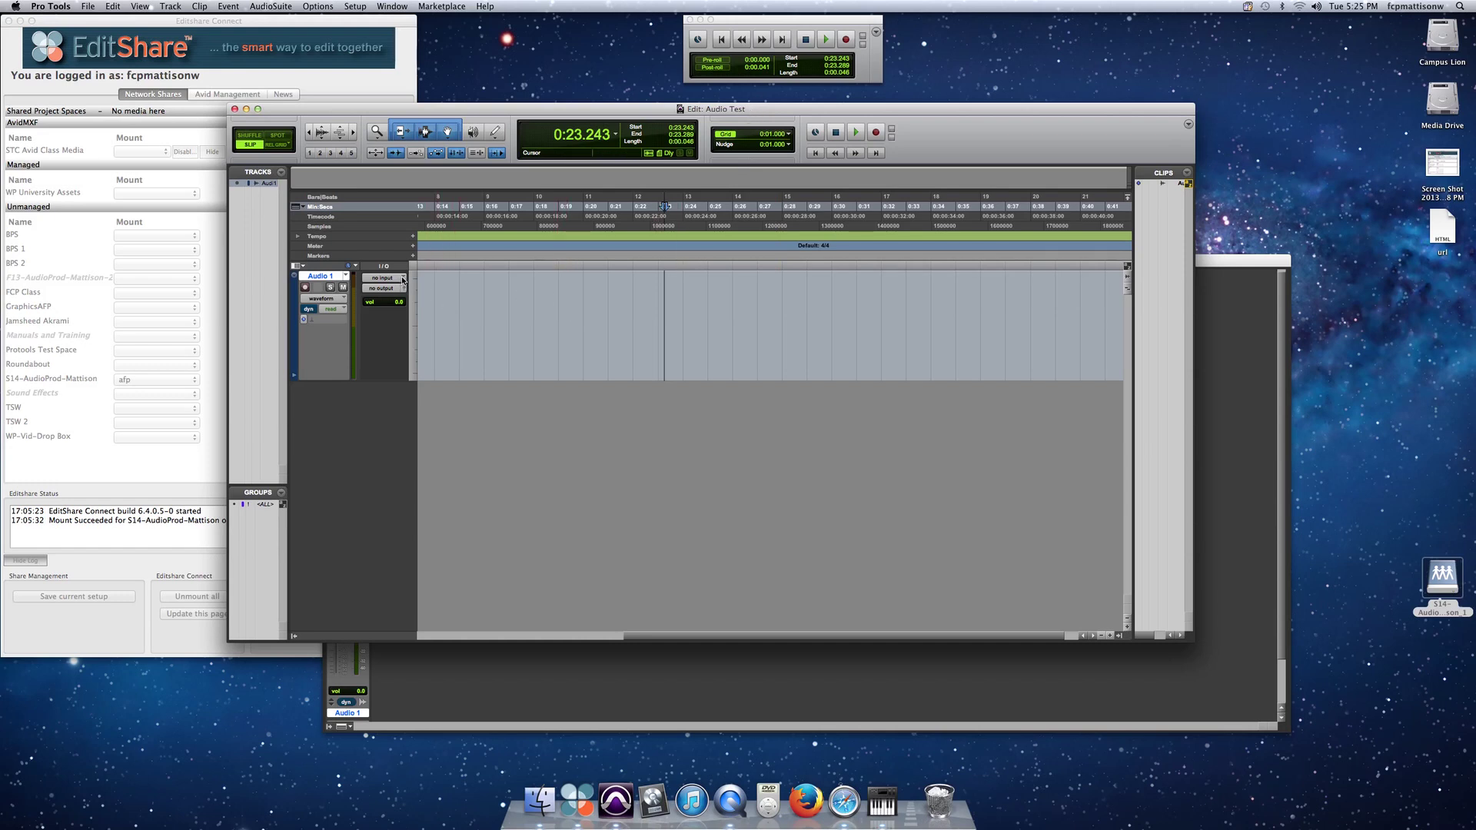
# - Browse Audio 1's input source choices twice, leaving the input unassigned
pyautogui.click(390, 278)
pyautogui.moveTo(406, 298)
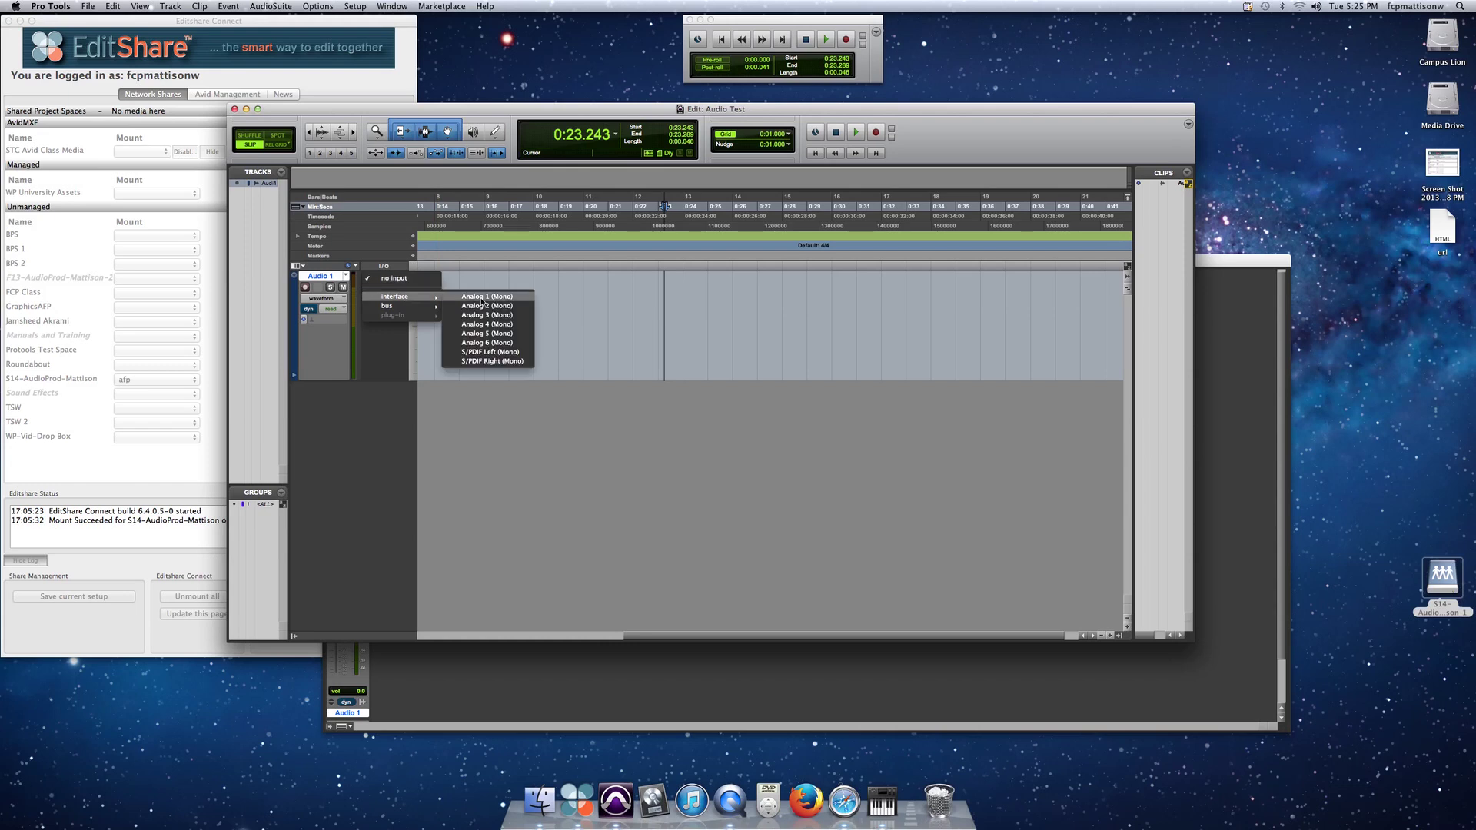
pyautogui.click(592, 311)
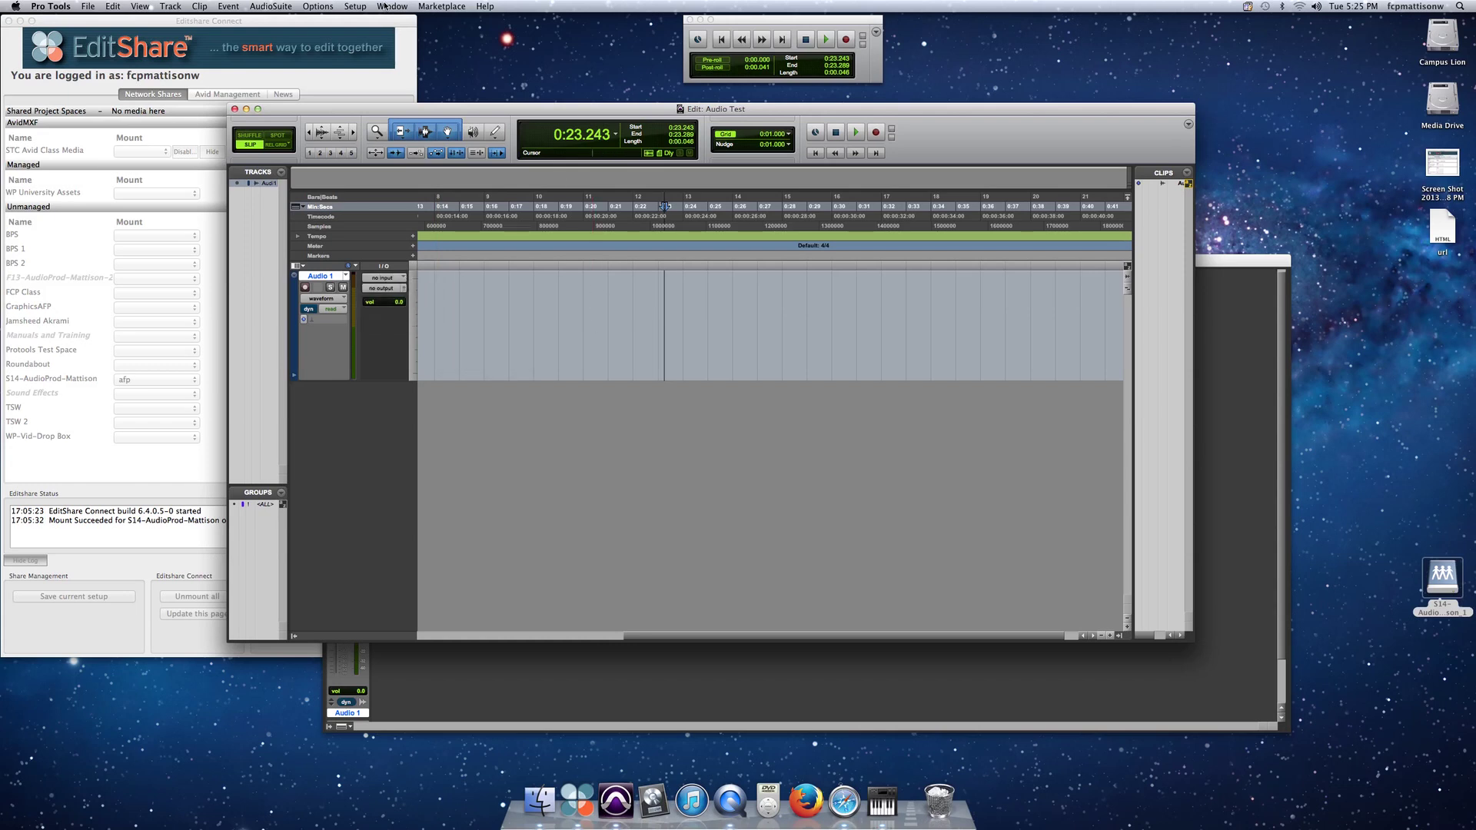
pyautogui.click(391, 275)
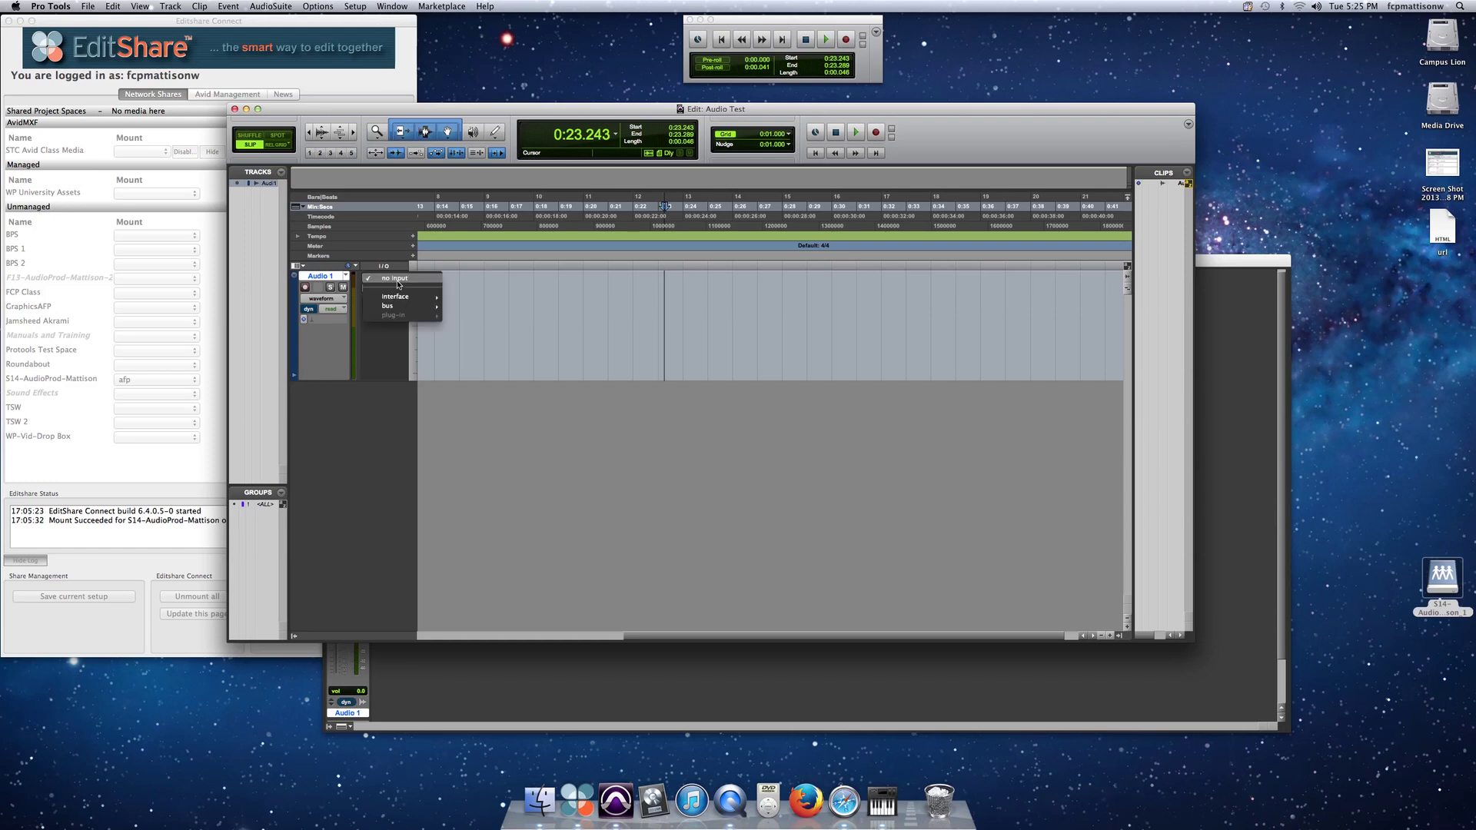
pyautogui.moveTo(406, 299)
pyautogui.click(530, 258)
# - Browse Audio 1's output choices without assigning one, then bring up the Setup menu
pyautogui.click(385, 289)
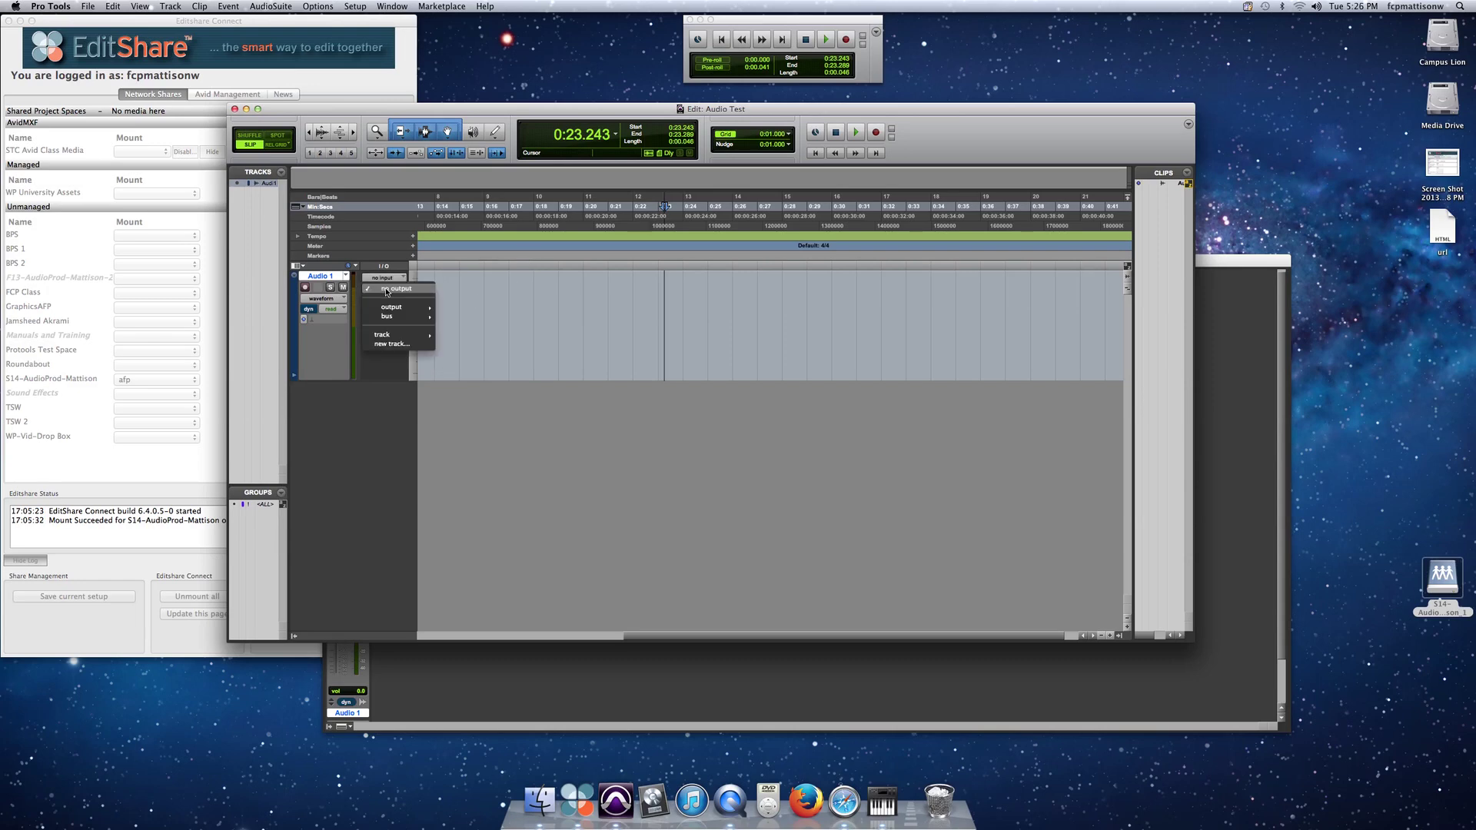
pyautogui.moveTo(398, 310)
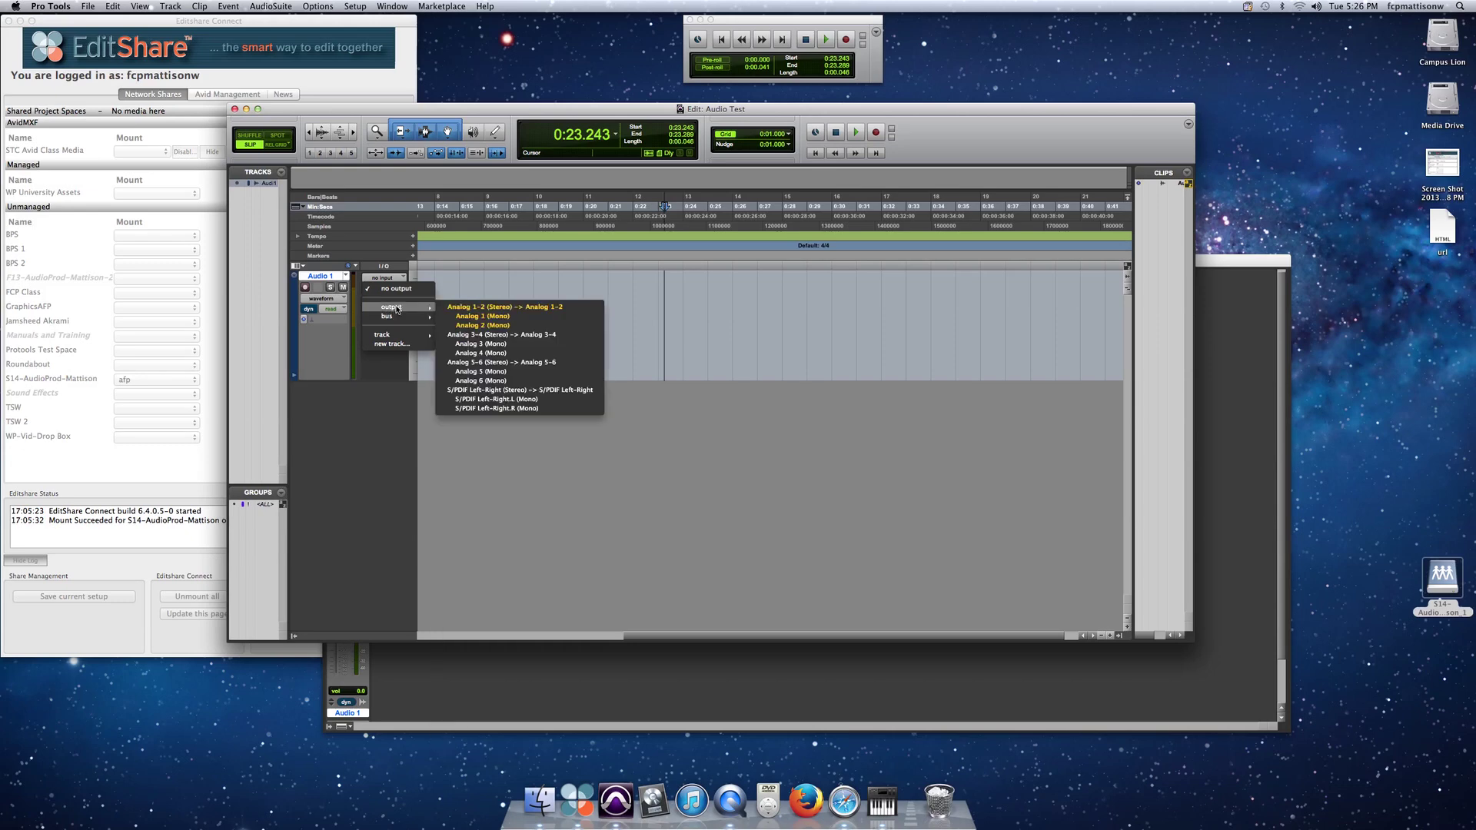
pyautogui.click(464, 272)
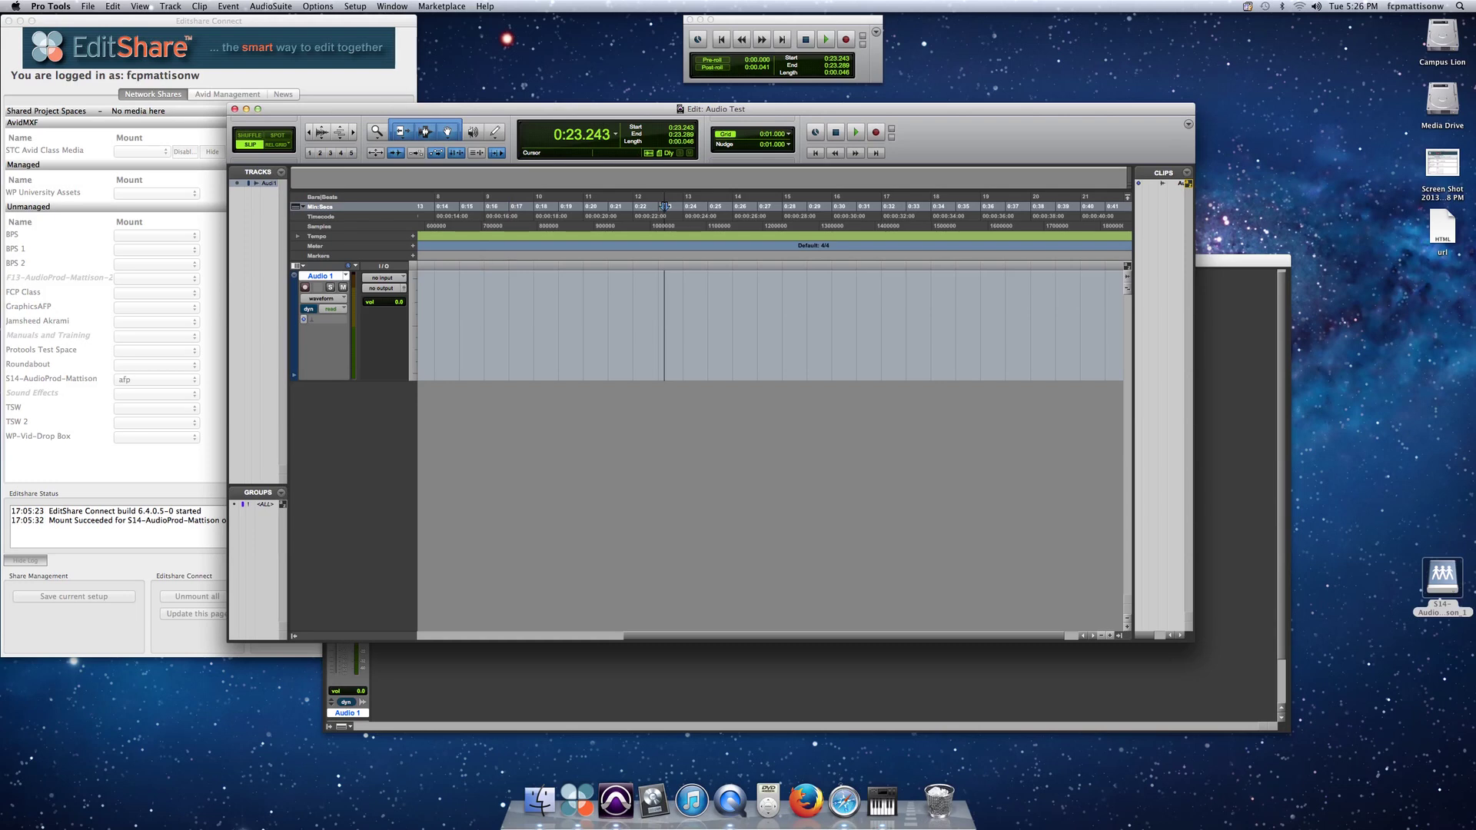
pyautogui.click(356, 7)
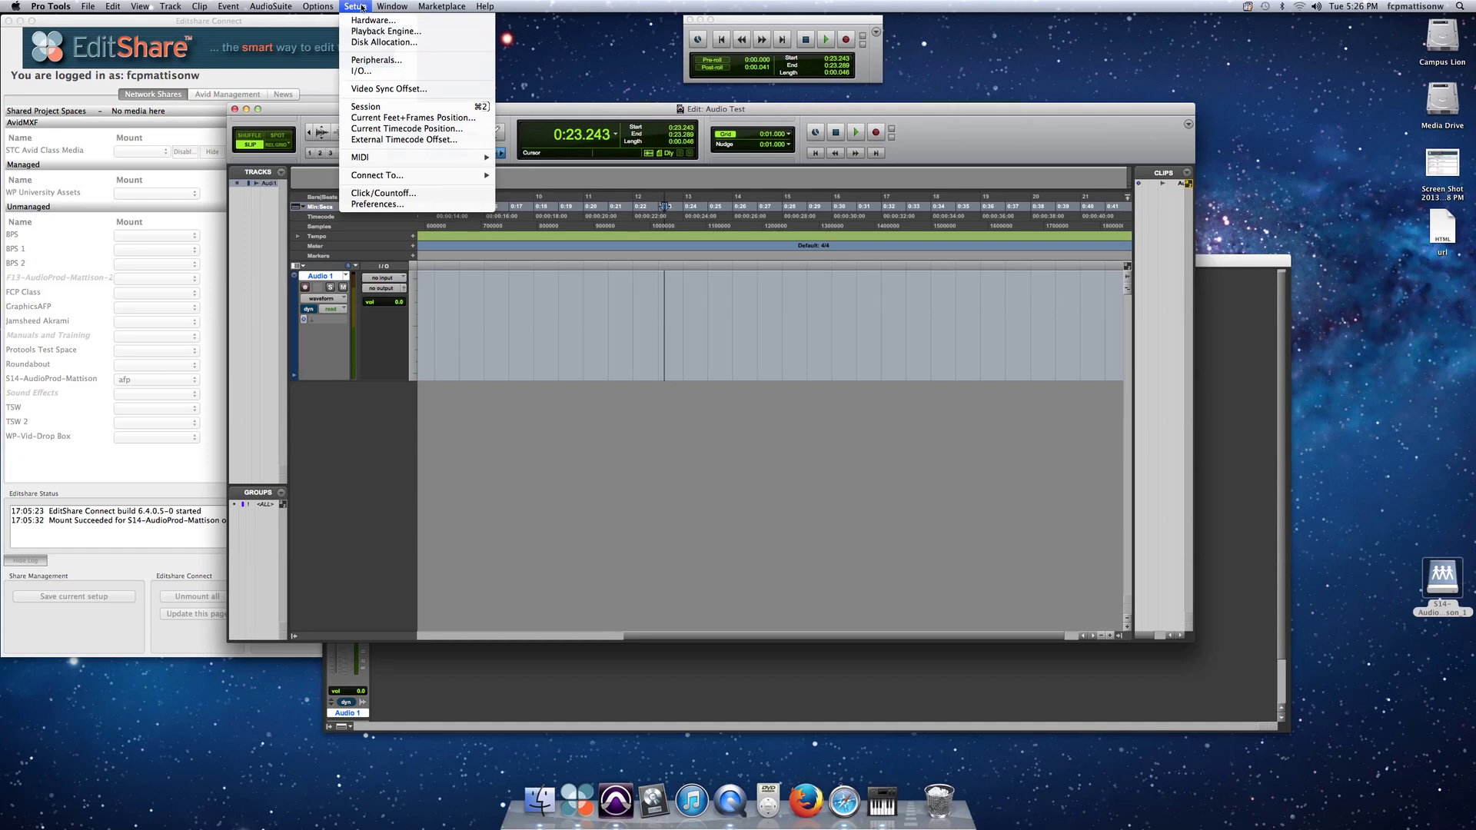
# - In I/O Setup, import 1398.pio input settings and delete unused inputs, keeping Mic 1-2
pyautogui.click(373, 75)
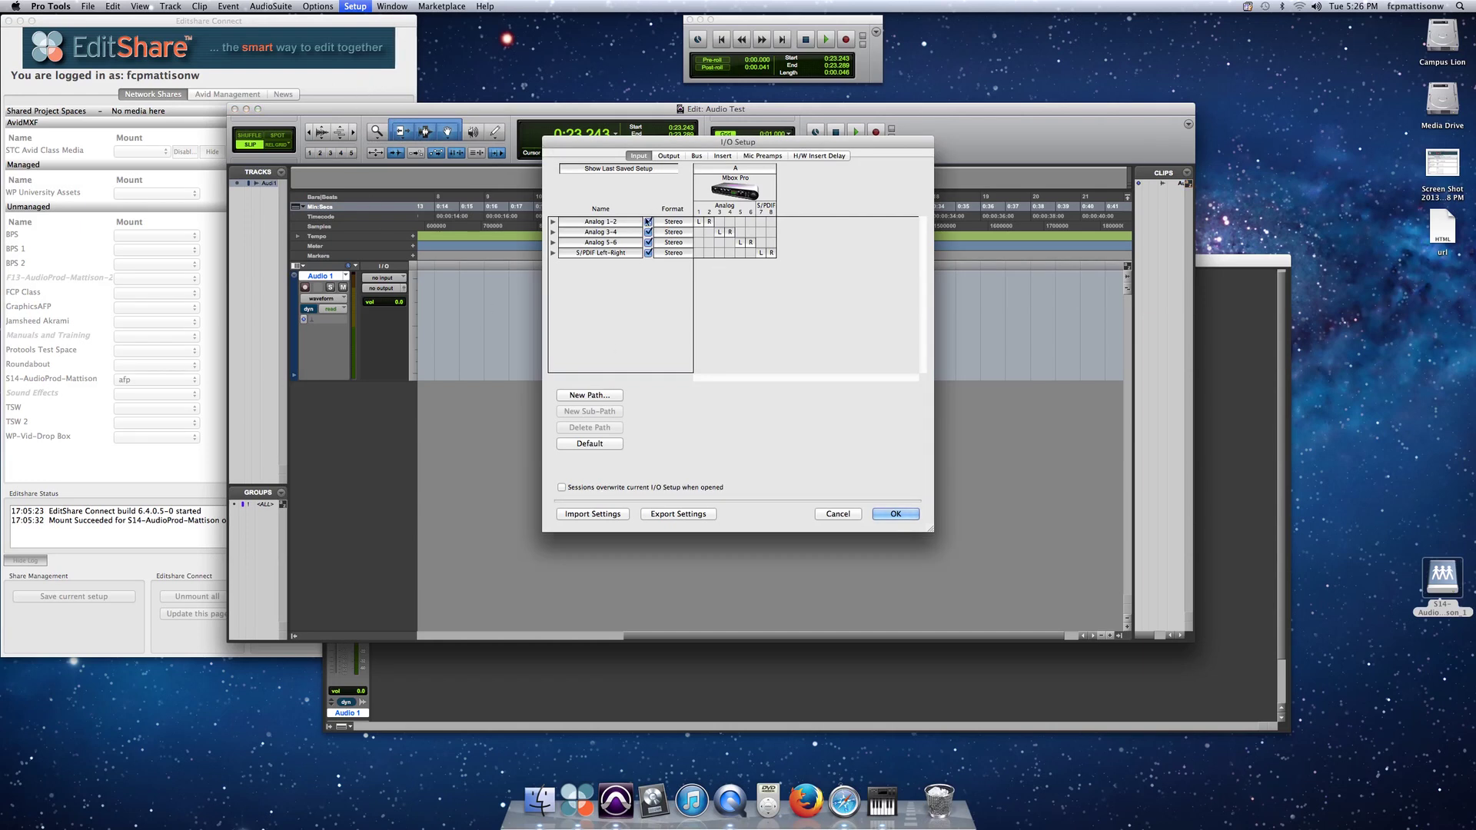
pyautogui.click(591, 516)
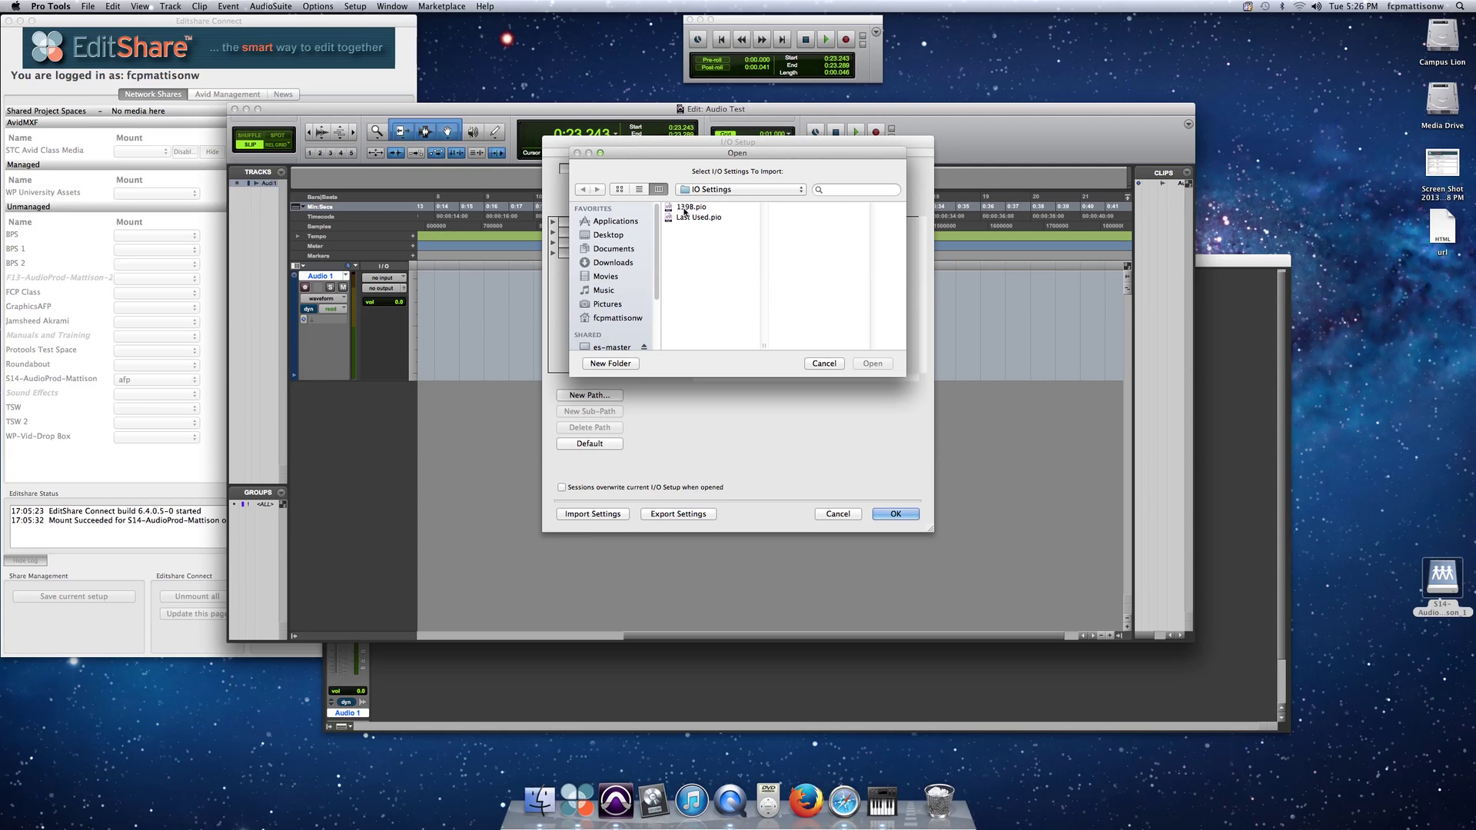
pyautogui.click(716, 190)
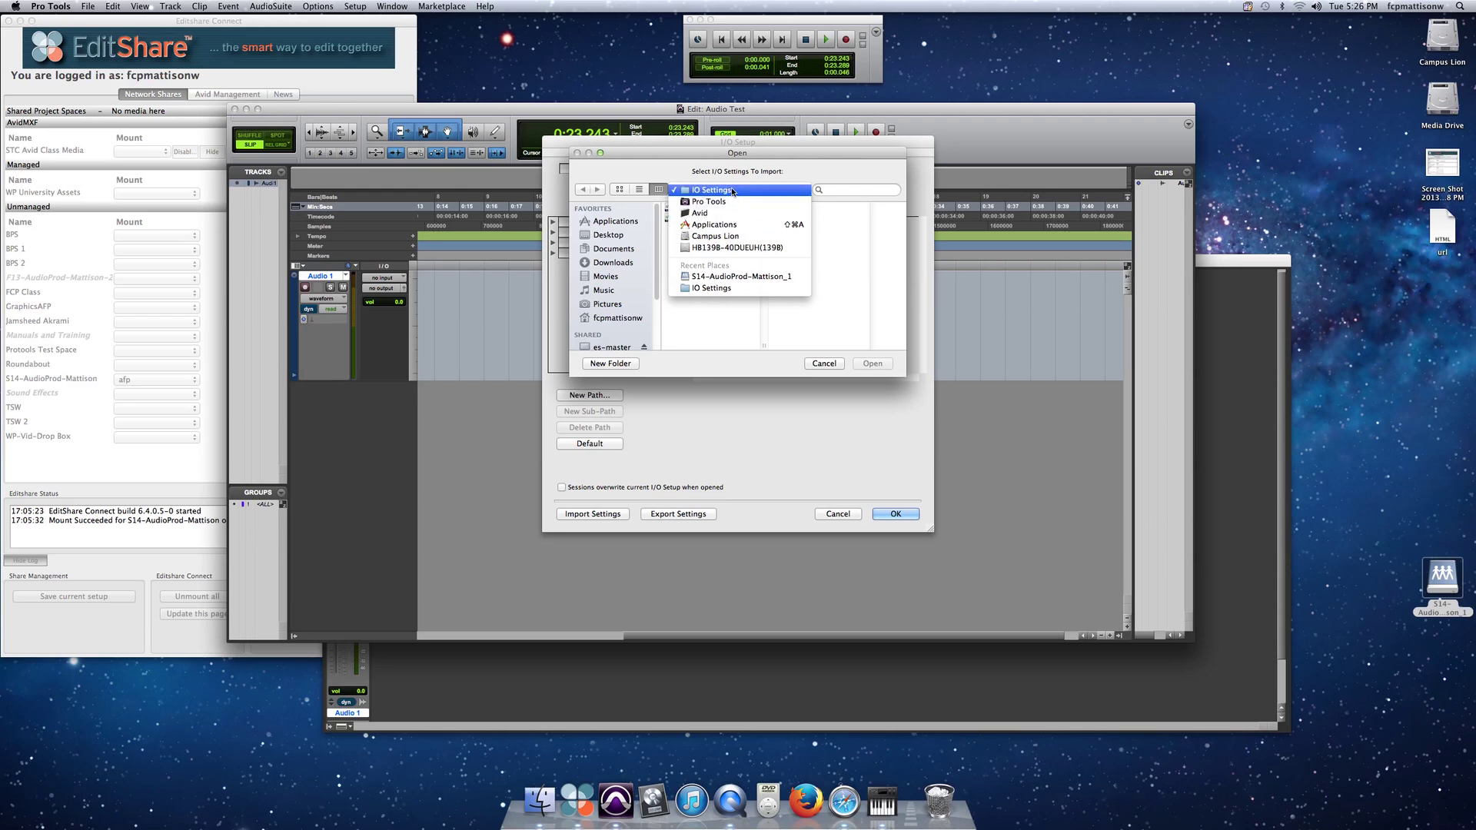
pyautogui.click(732, 191)
pyautogui.click(666, 208)
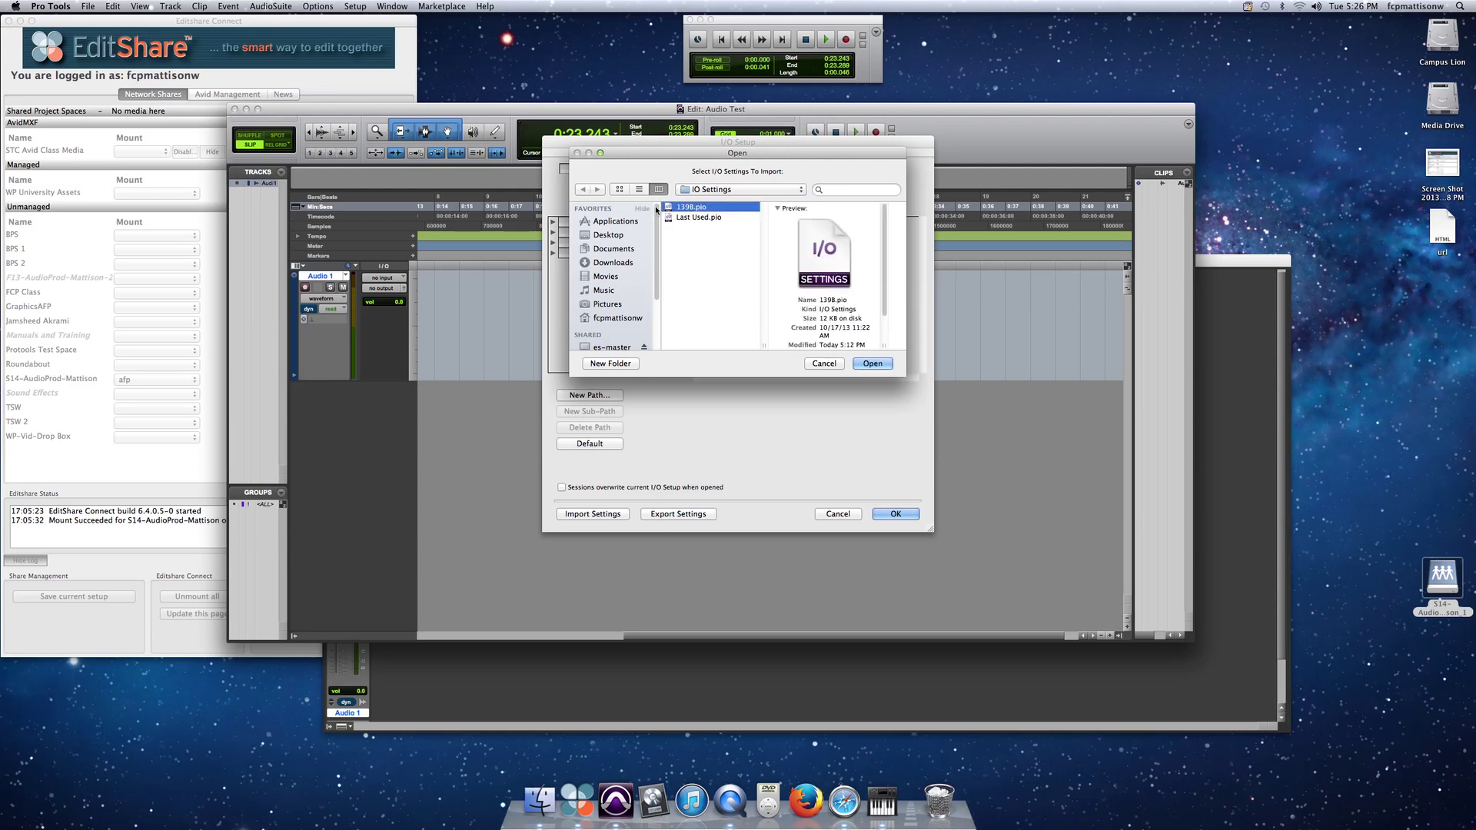
pyautogui.click(873, 364)
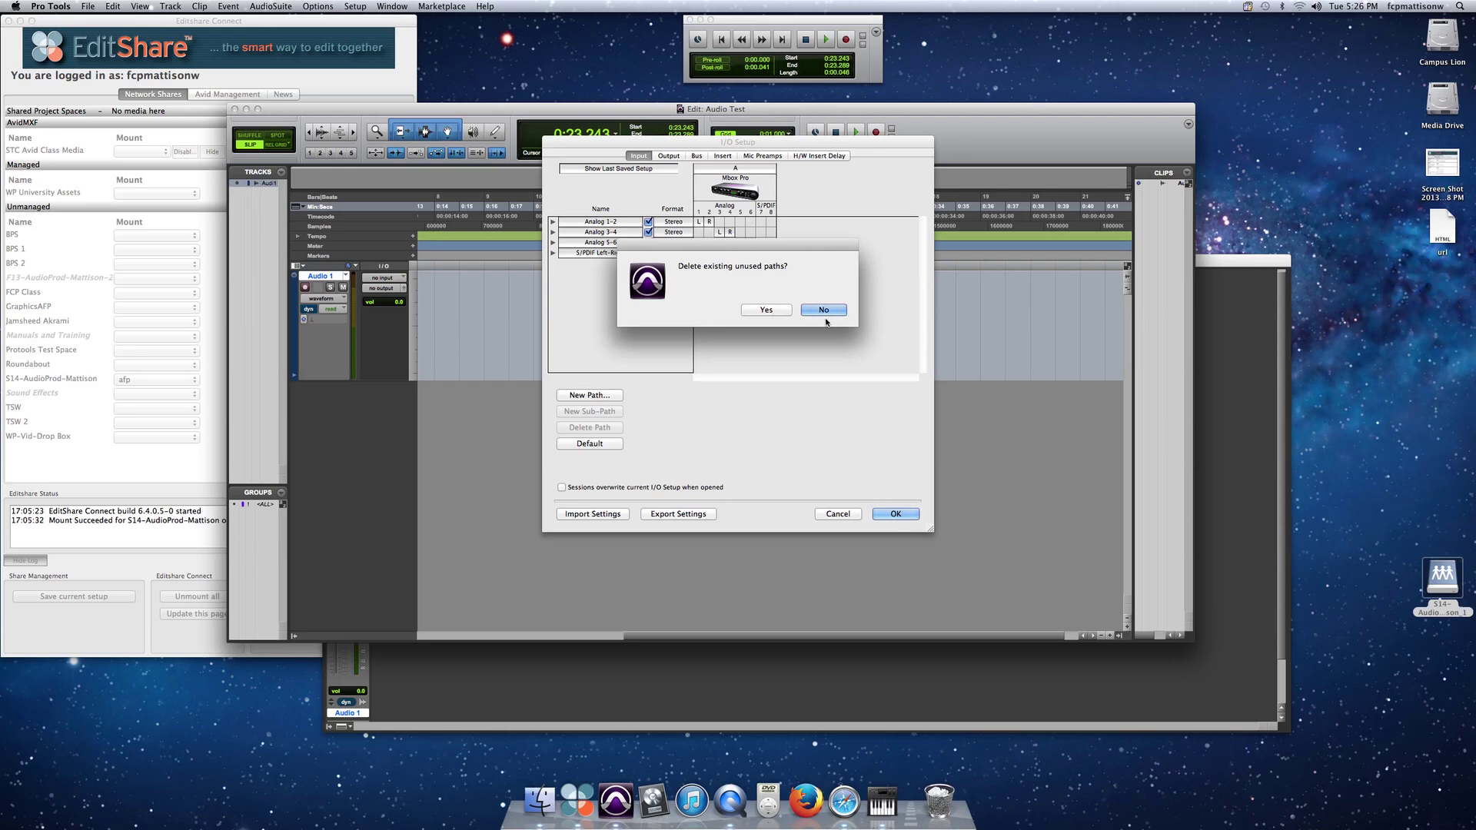
pyautogui.click(781, 310)
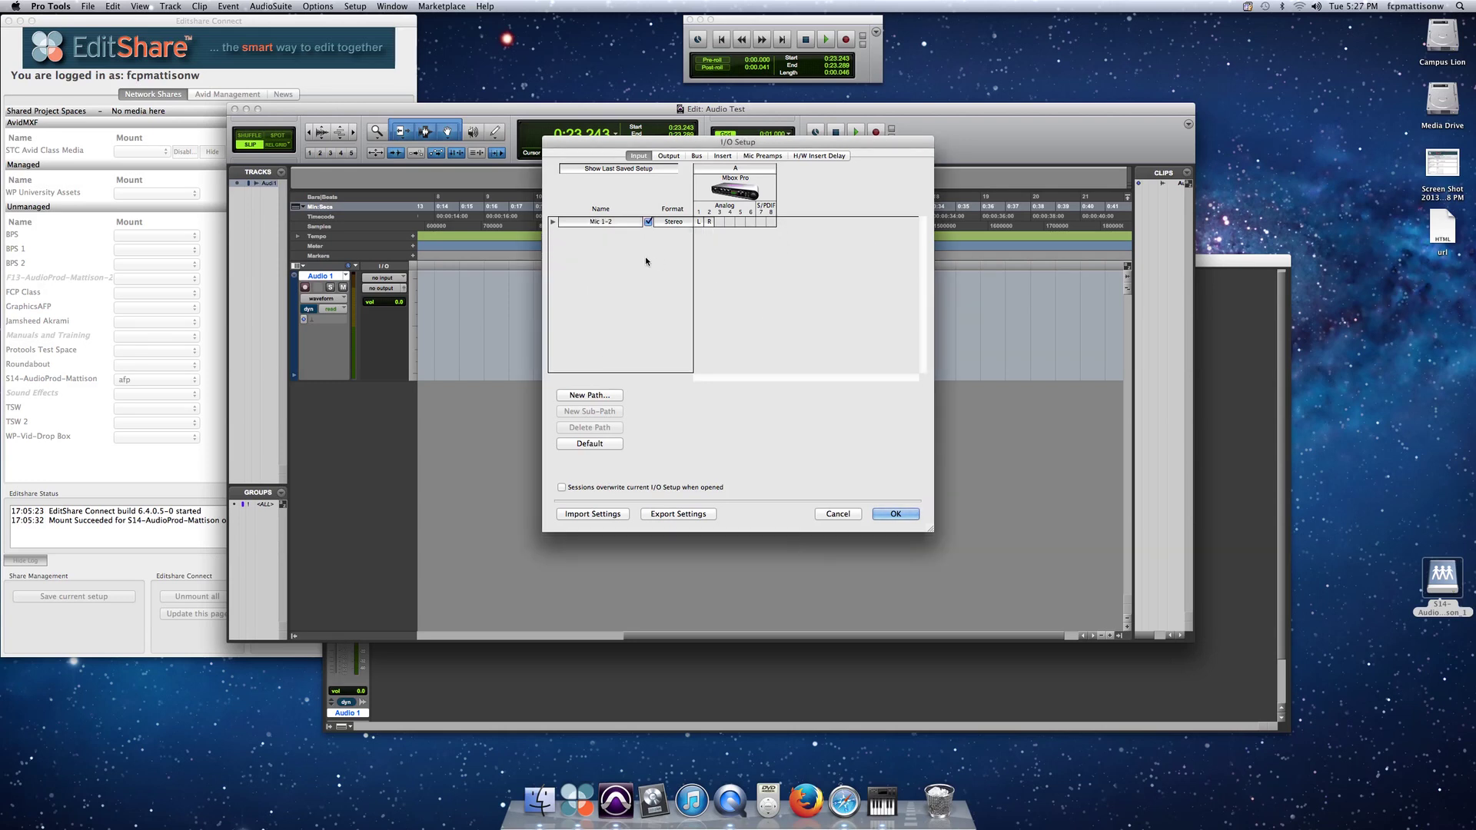
pyautogui.click(554, 222)
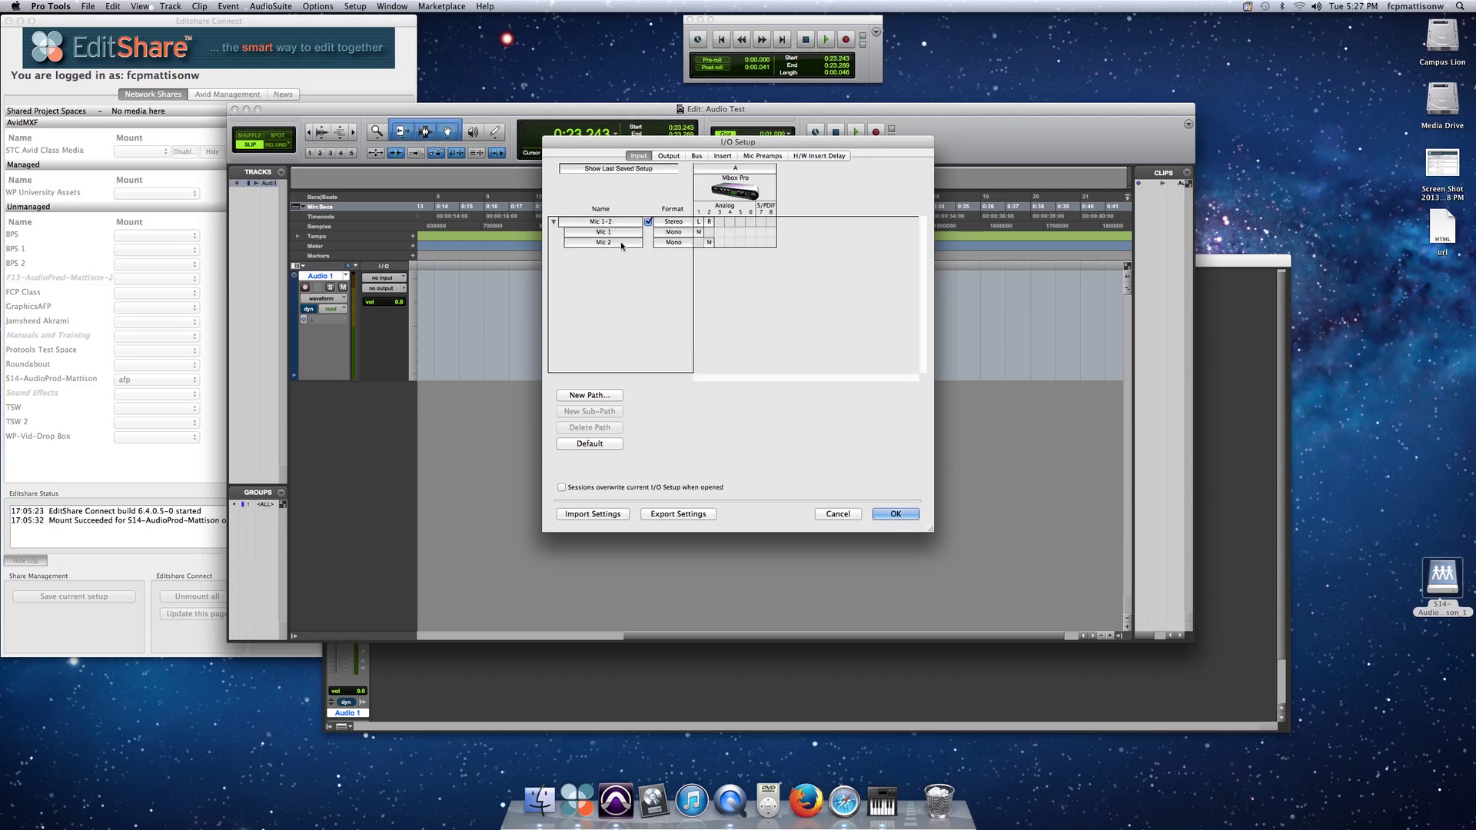
# - Import 1308.pio on the Output tab, keeping only Main L/R, and apply the I/O setup
pyautogui.click(671, 156)
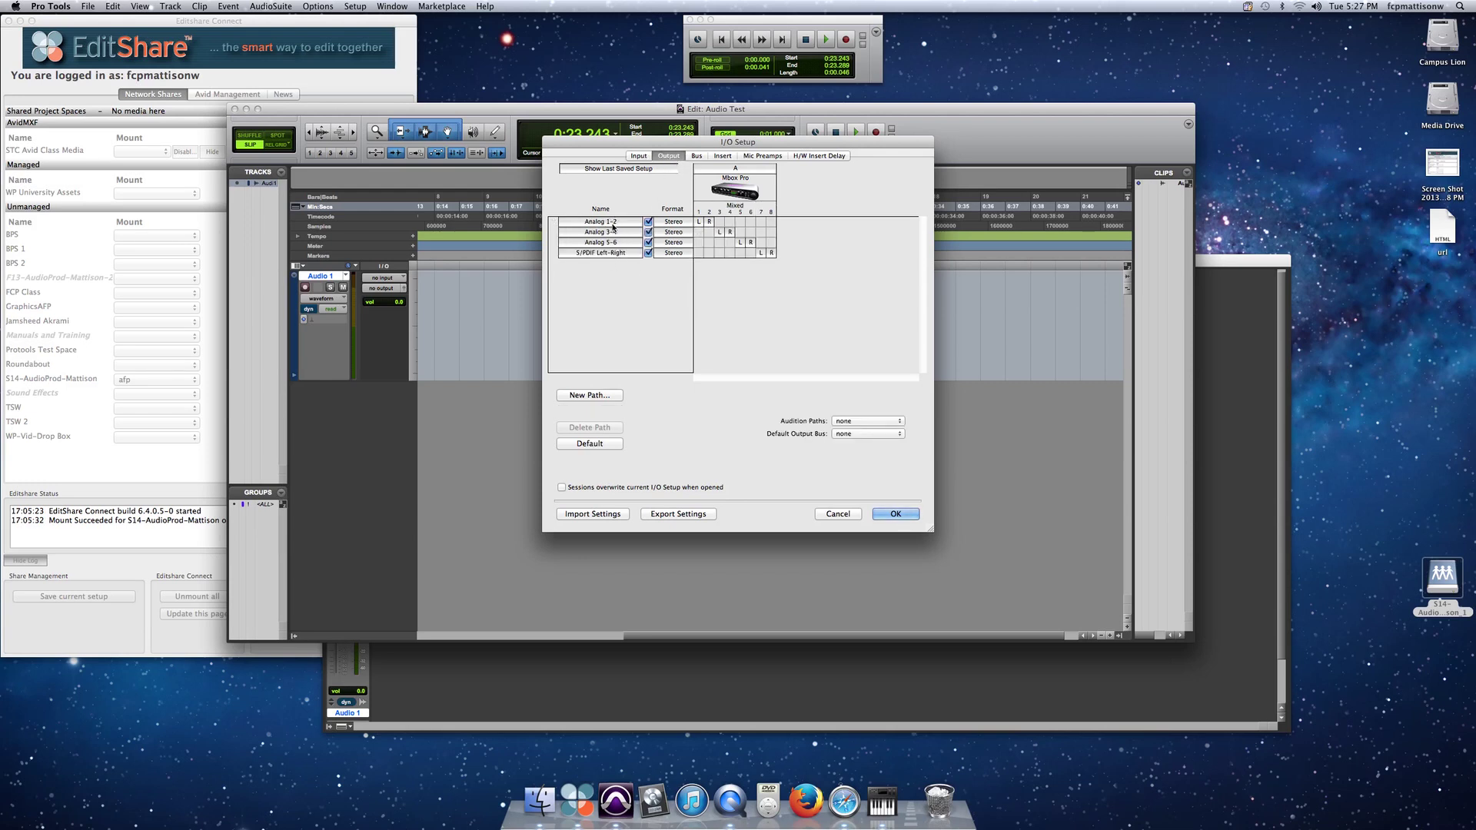
pyautogui.click(623, 512)
pyautogui.click(689, 209)
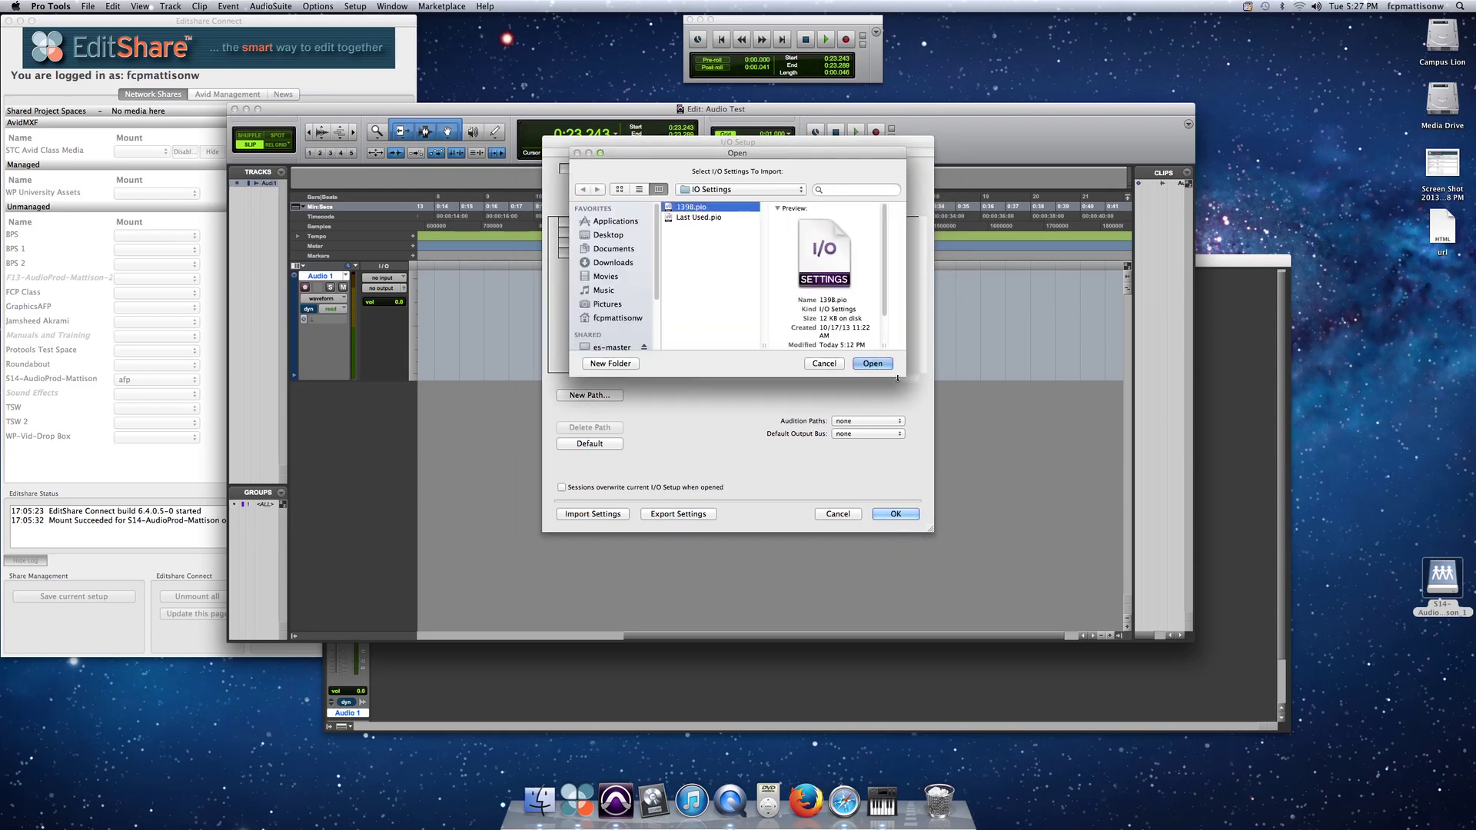
pyautogui.click(872, 363)
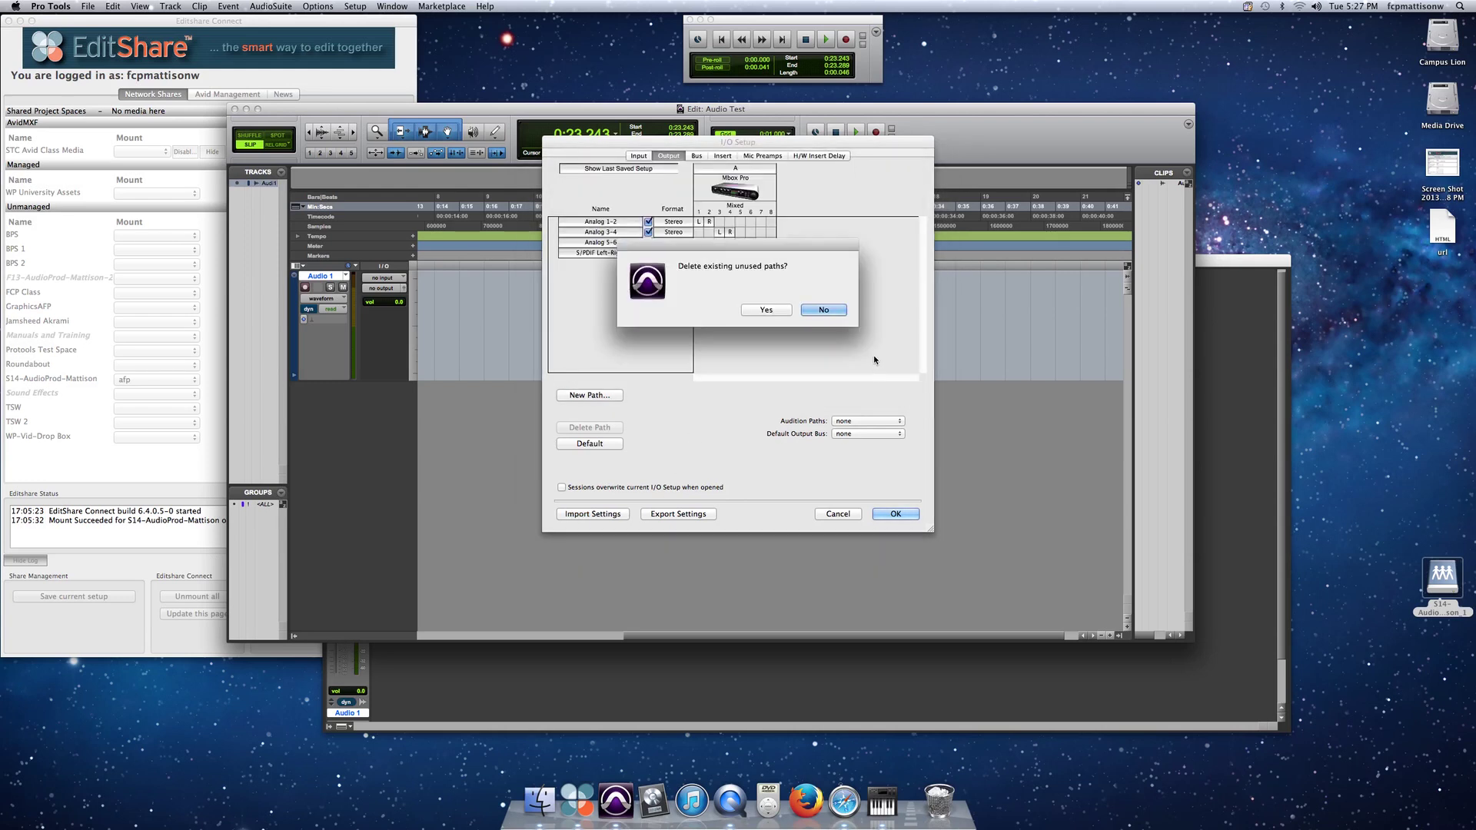
pyautogui.click(770, 311)
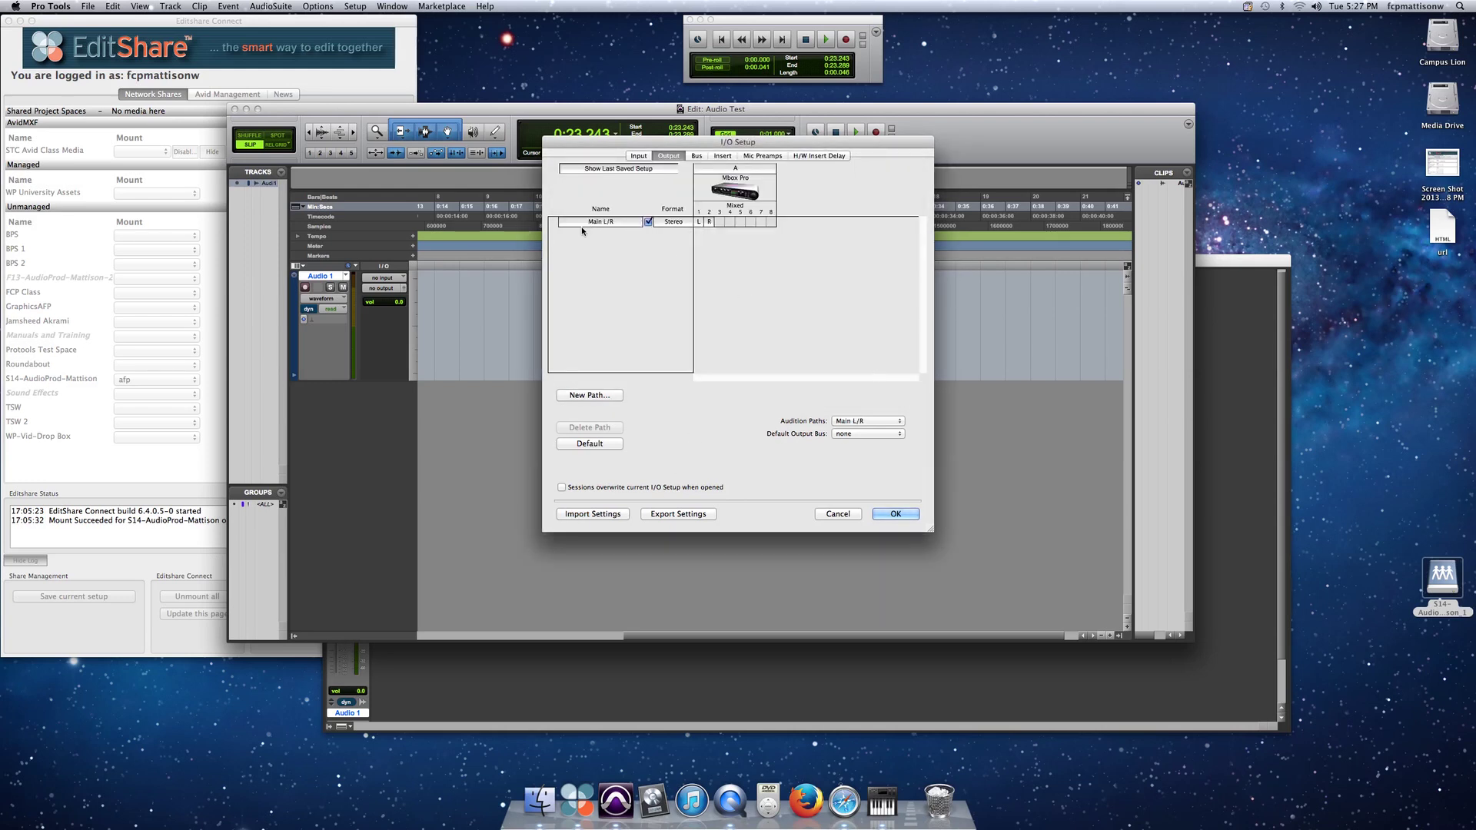
pyautogui.click(639, 156)
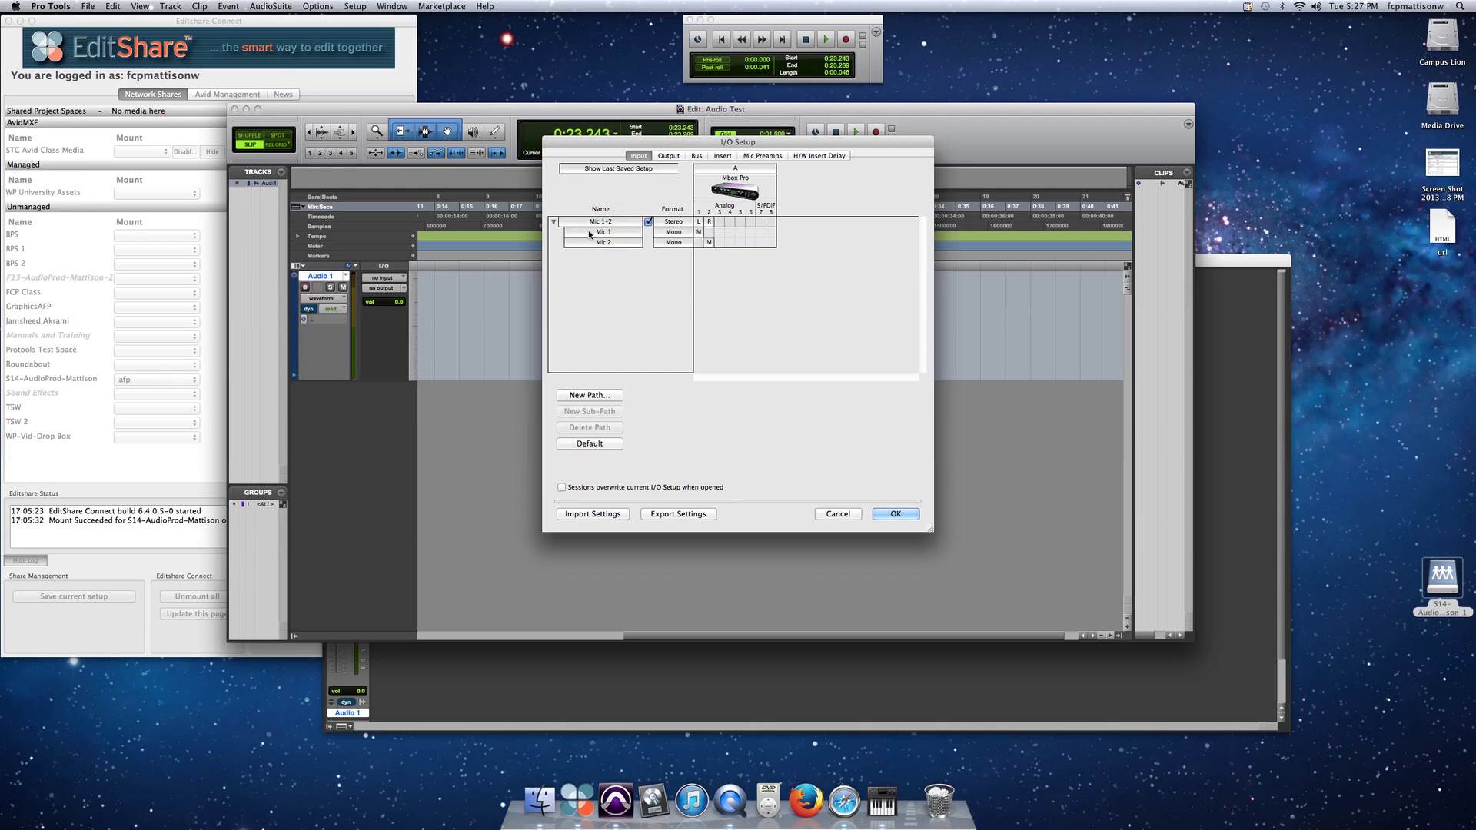
pyautogui.click(669, 157)
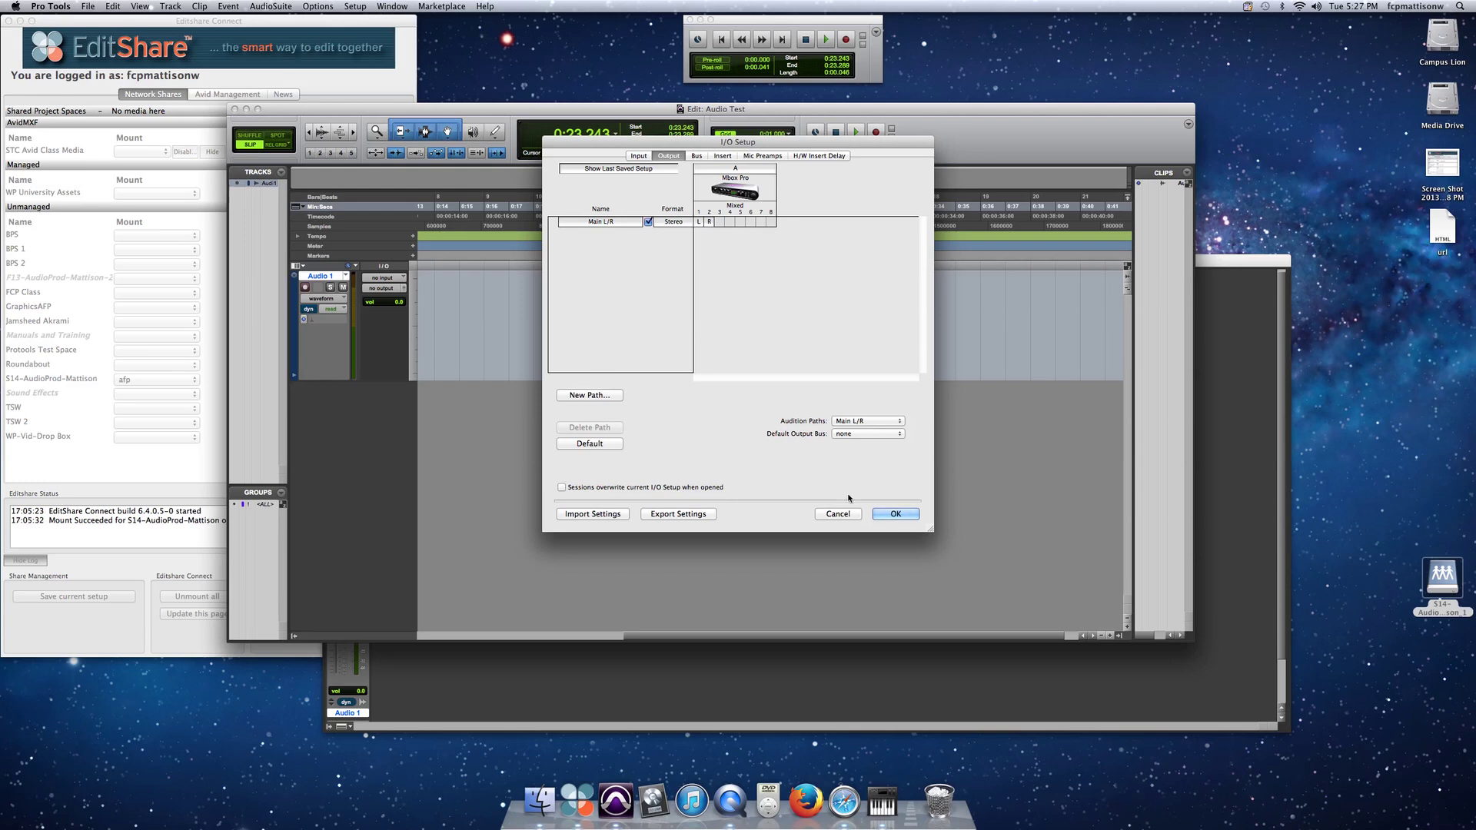
pyautogui.click(897, 515)
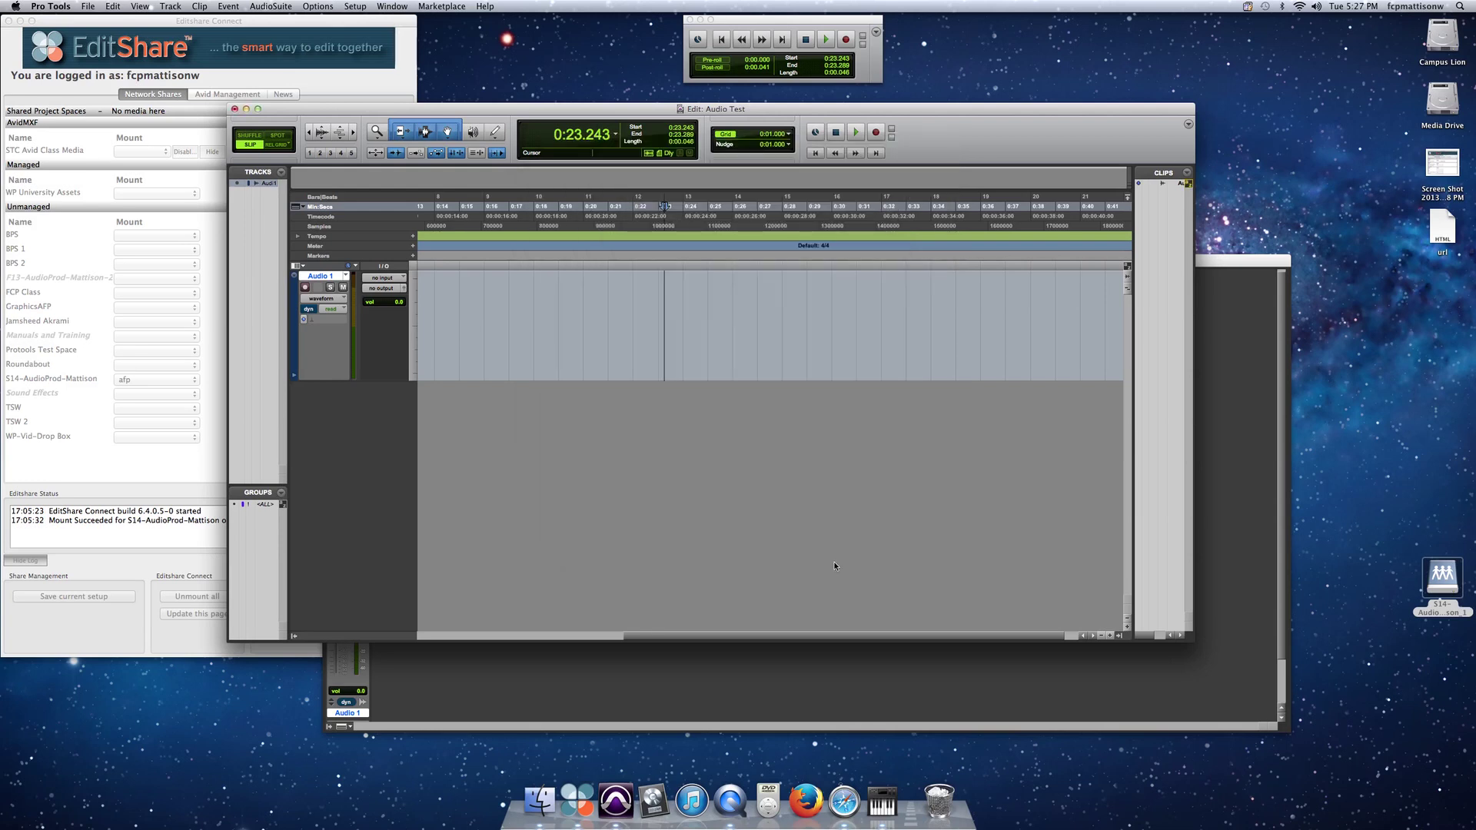
# - Set Audio 1's input to Mic 1 (Mono) and its output to Main L/R (Stereo)
pyautogui.click(395, 280)
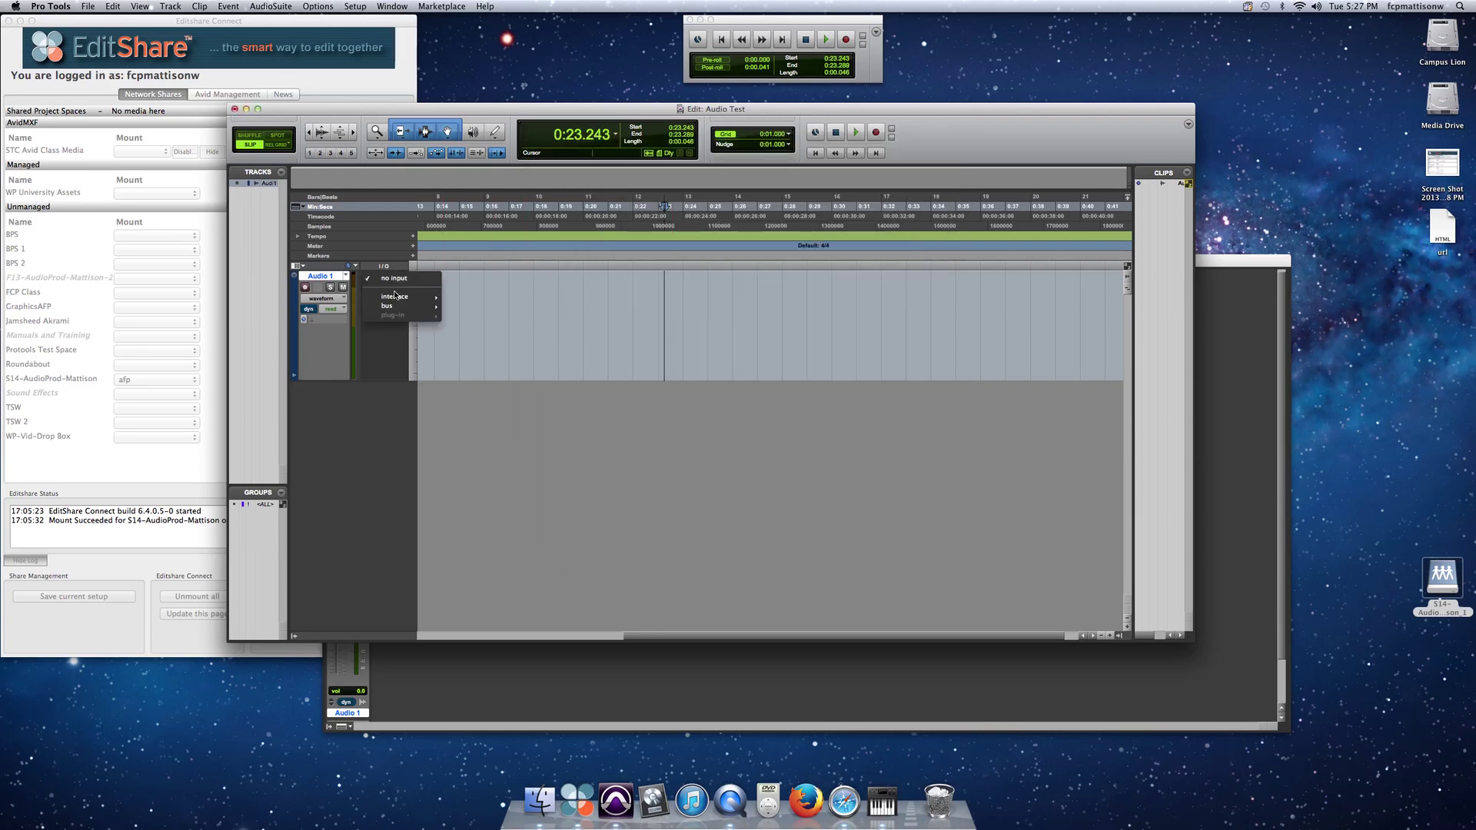
pyautogui.moveTo(415, 297)
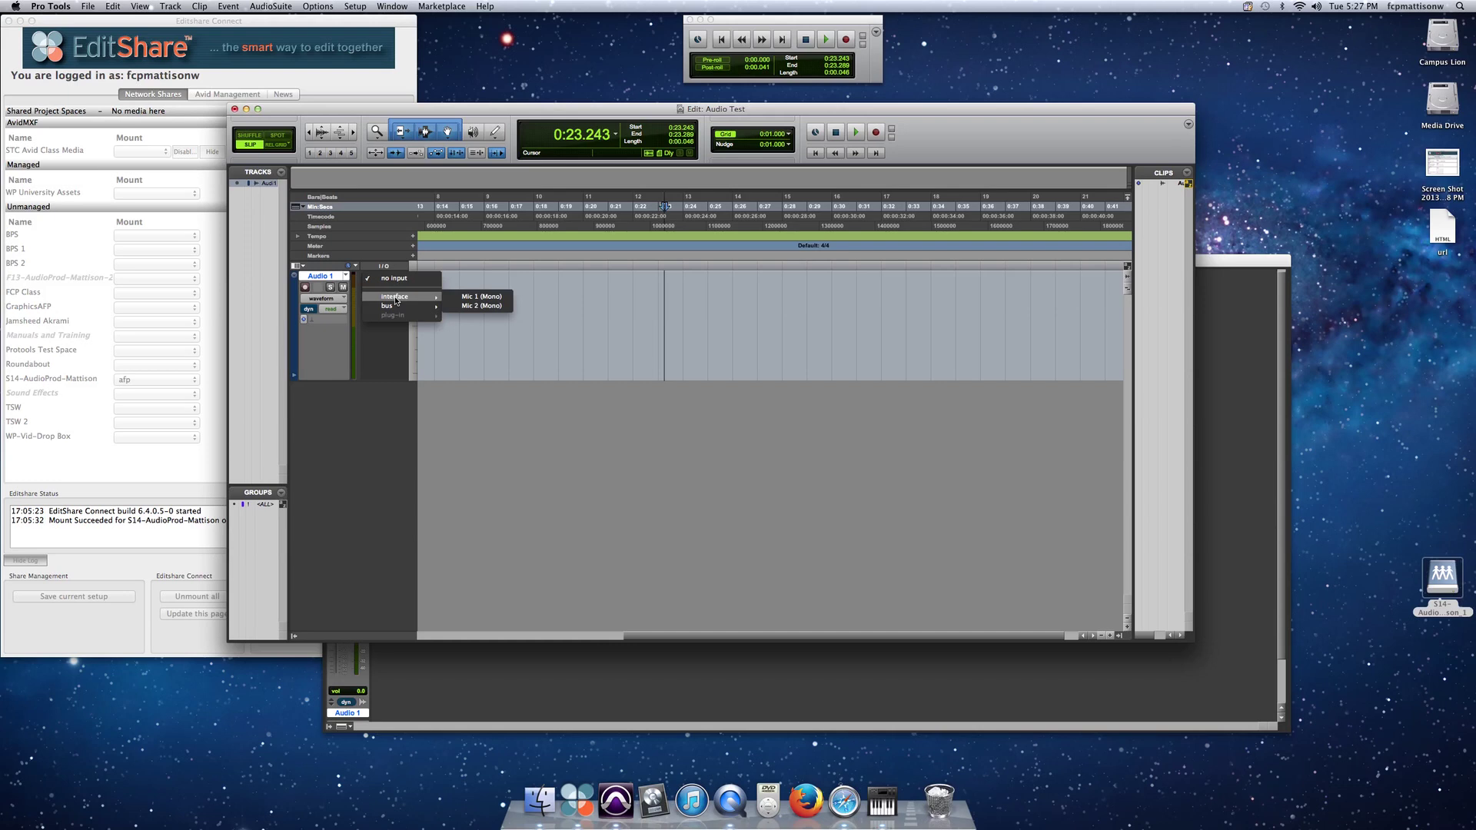
pyautogui.click(464, 296)
pyautogui.click(304, 287)
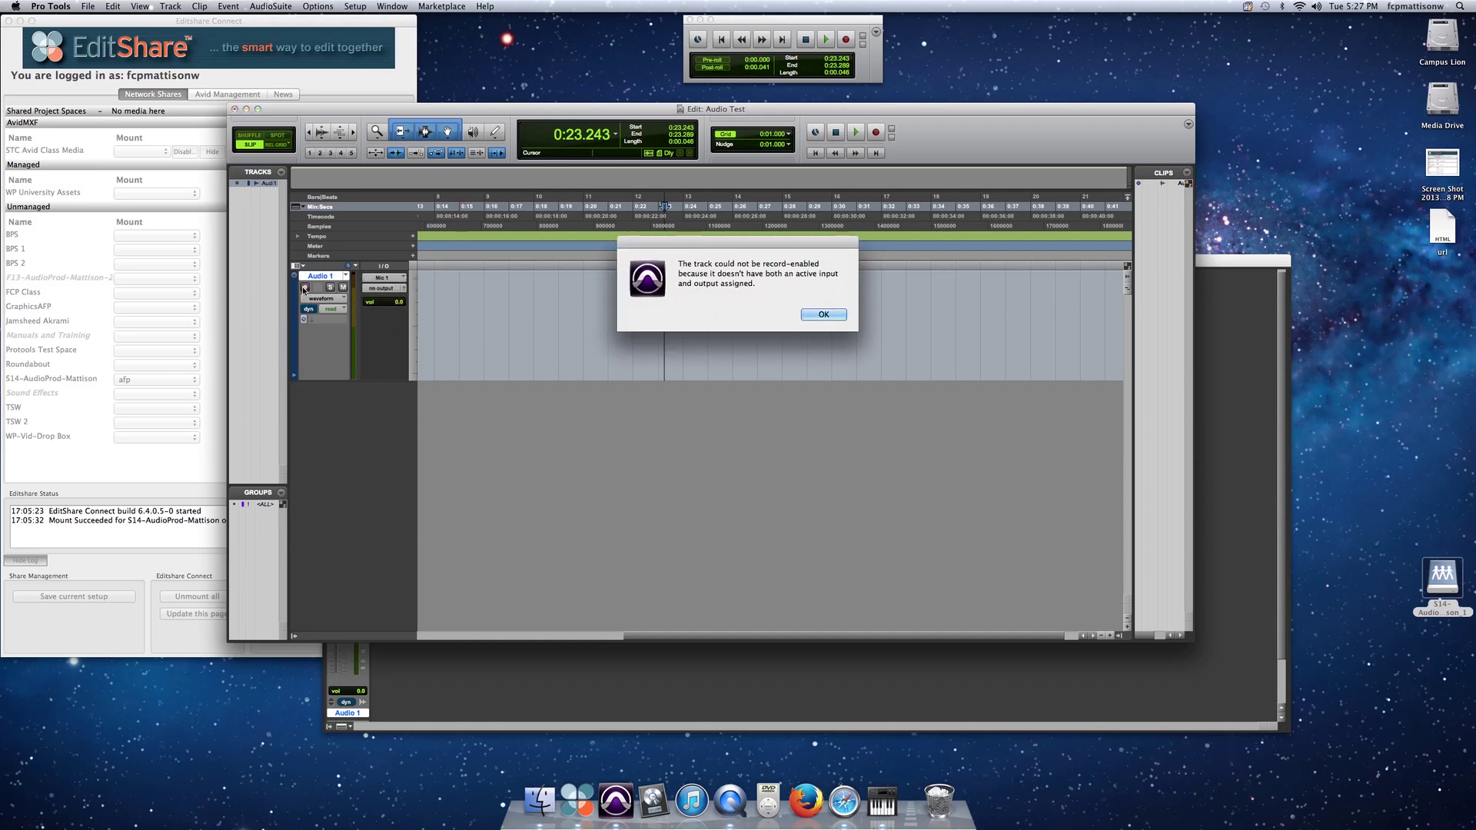
pyautogui.click(822, 315)
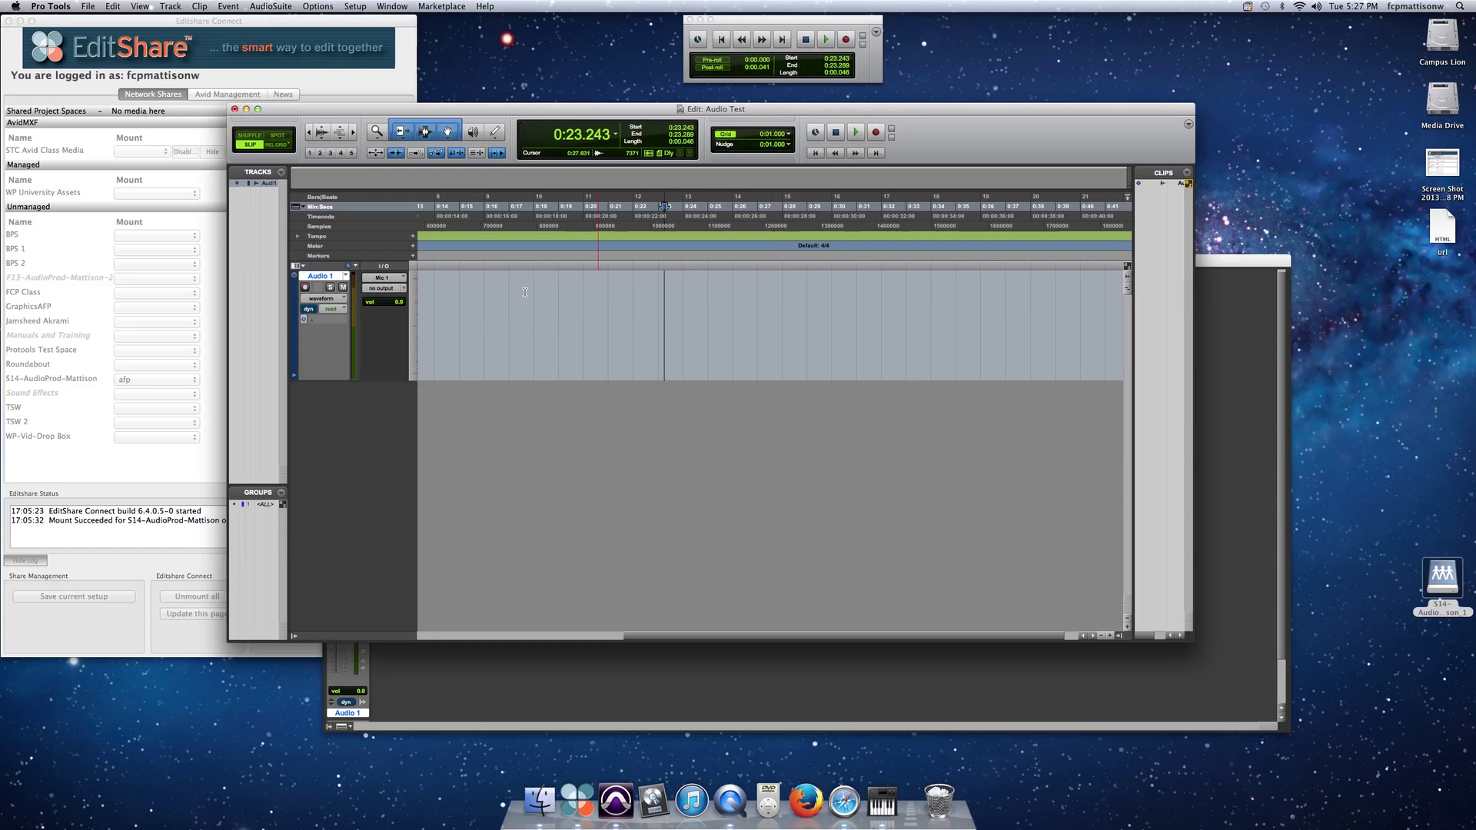
pyautogui.click(388, 288)
pyautogui.moveTo(392, 305)
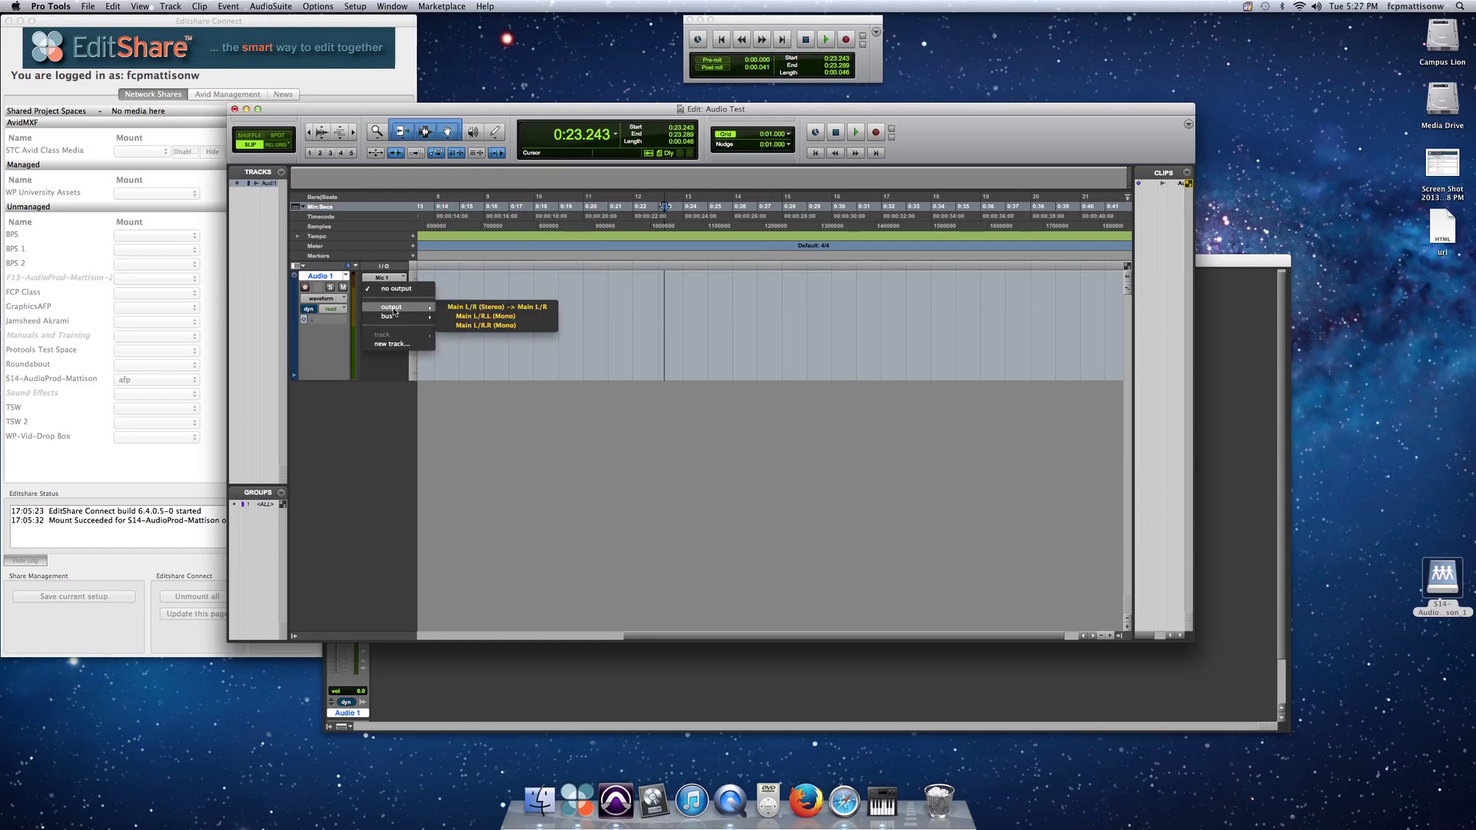
pyautogui.click(482, 307)
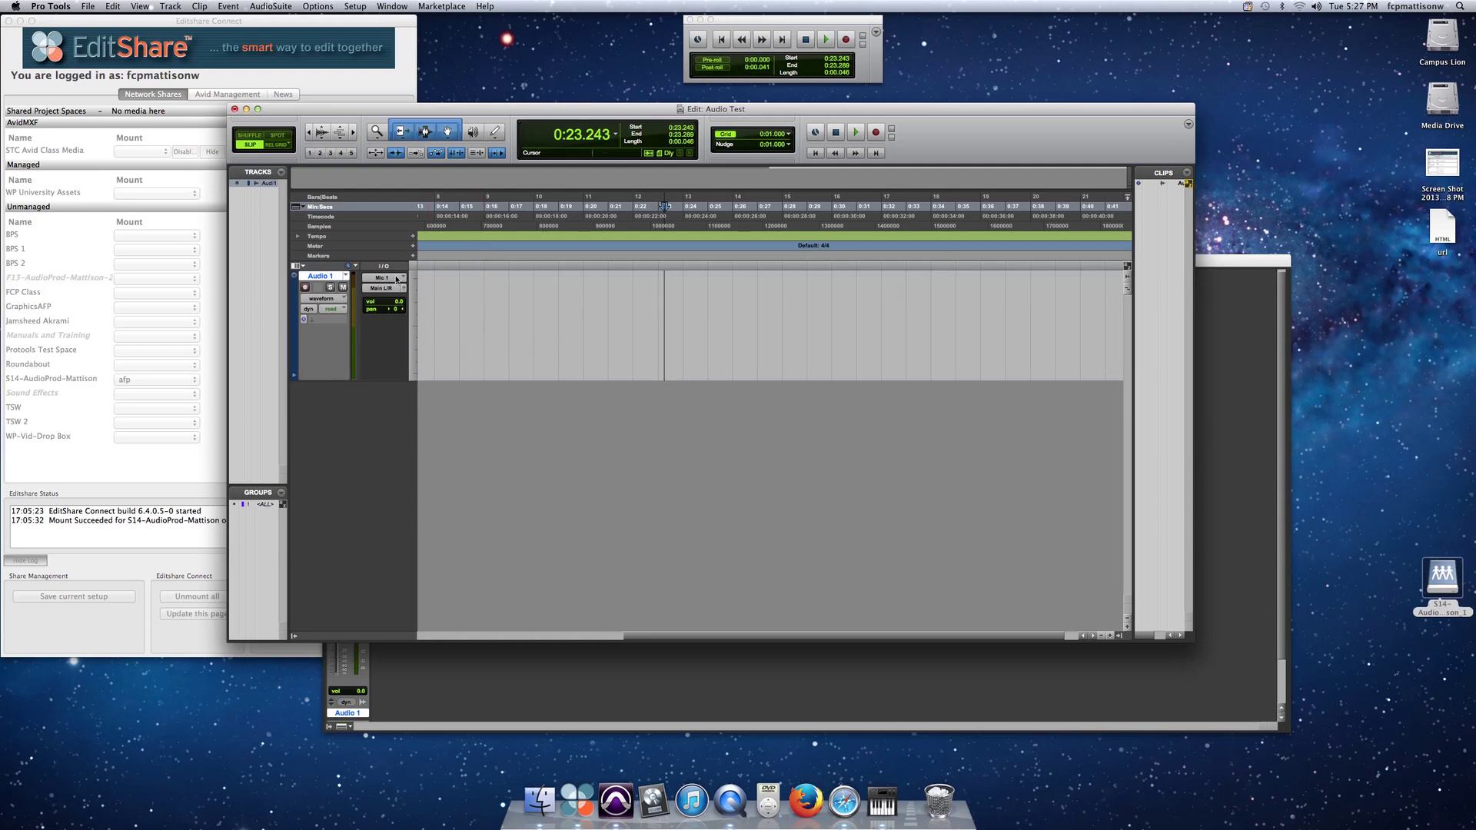
# - Record-enable Audio 1, capture a brief take at 0:23, and zoom in on it
pyautogui.click(306, 287)
pyautogui.click(861, 136)
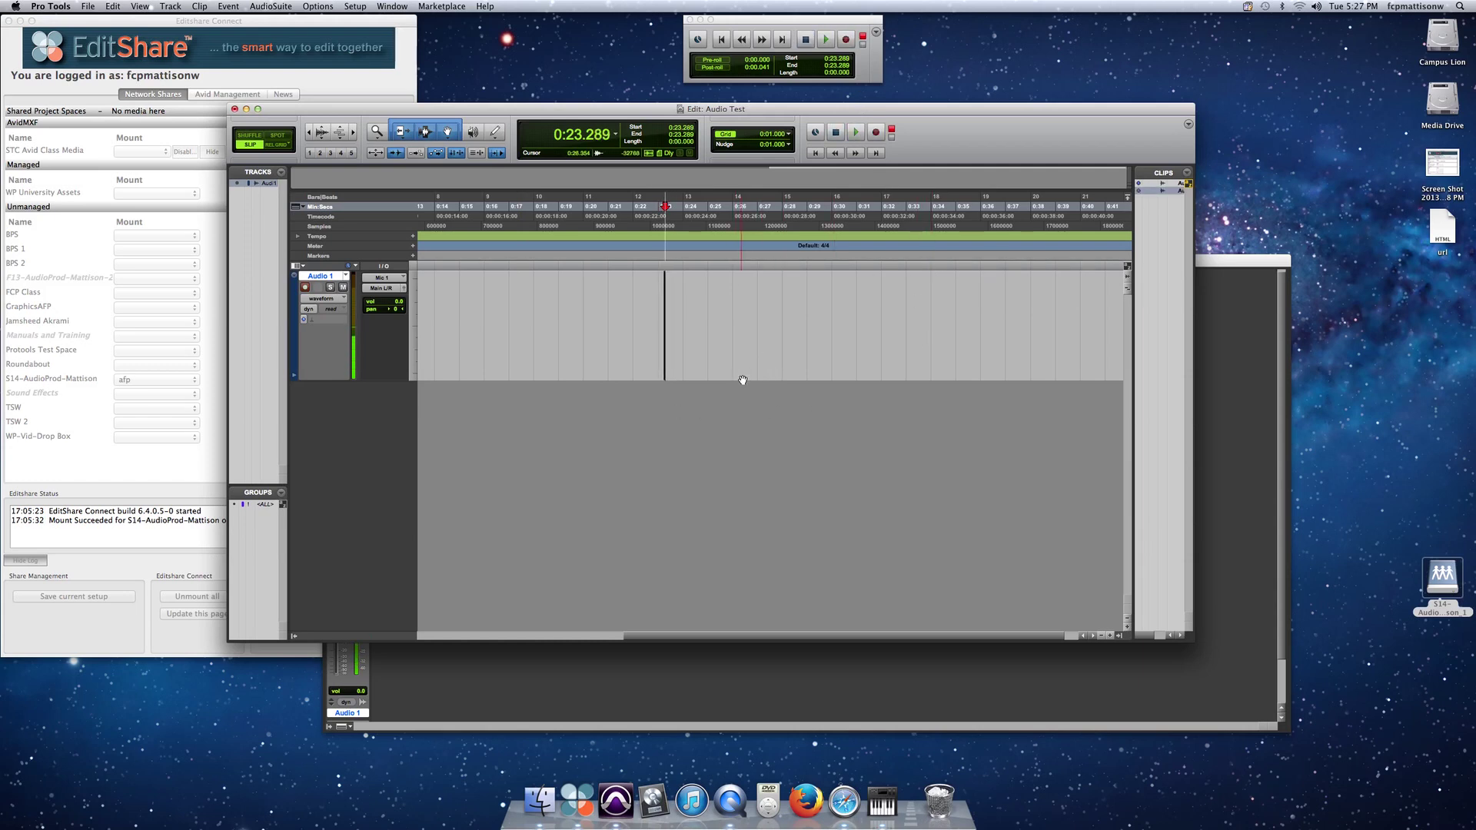
pyautogui.press('super+bracketright')
pyautogui.press('super+bracketright')
pyautogui.press('super+bracketright')
pyautogui.press('super+bracketright')
pyautogui.press('super+bracketright')
pyautogui.press('super+bracketright')
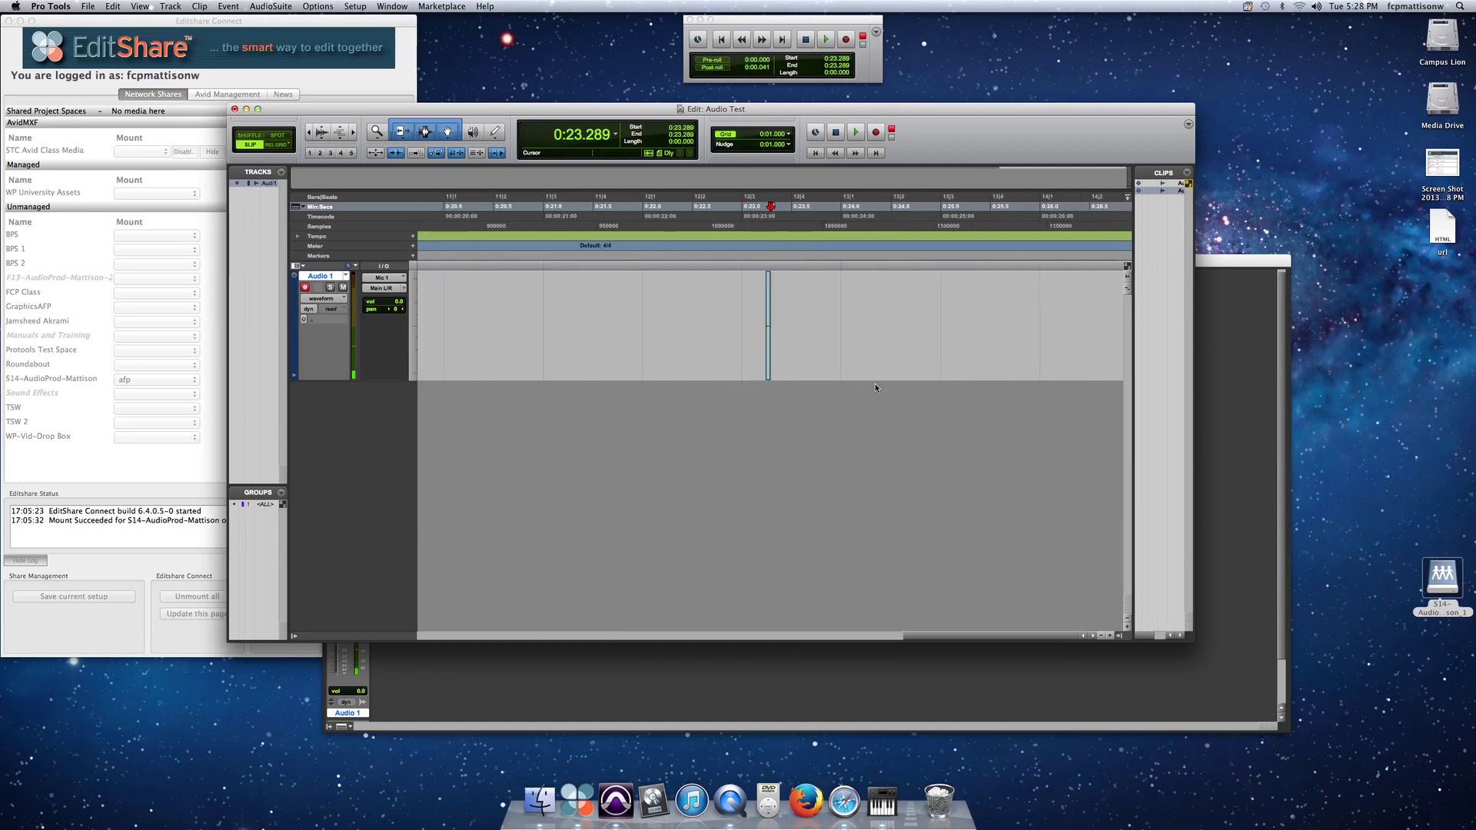
pyautogui.press('super+bracketright')
pyautogui.press('super+bracketright')
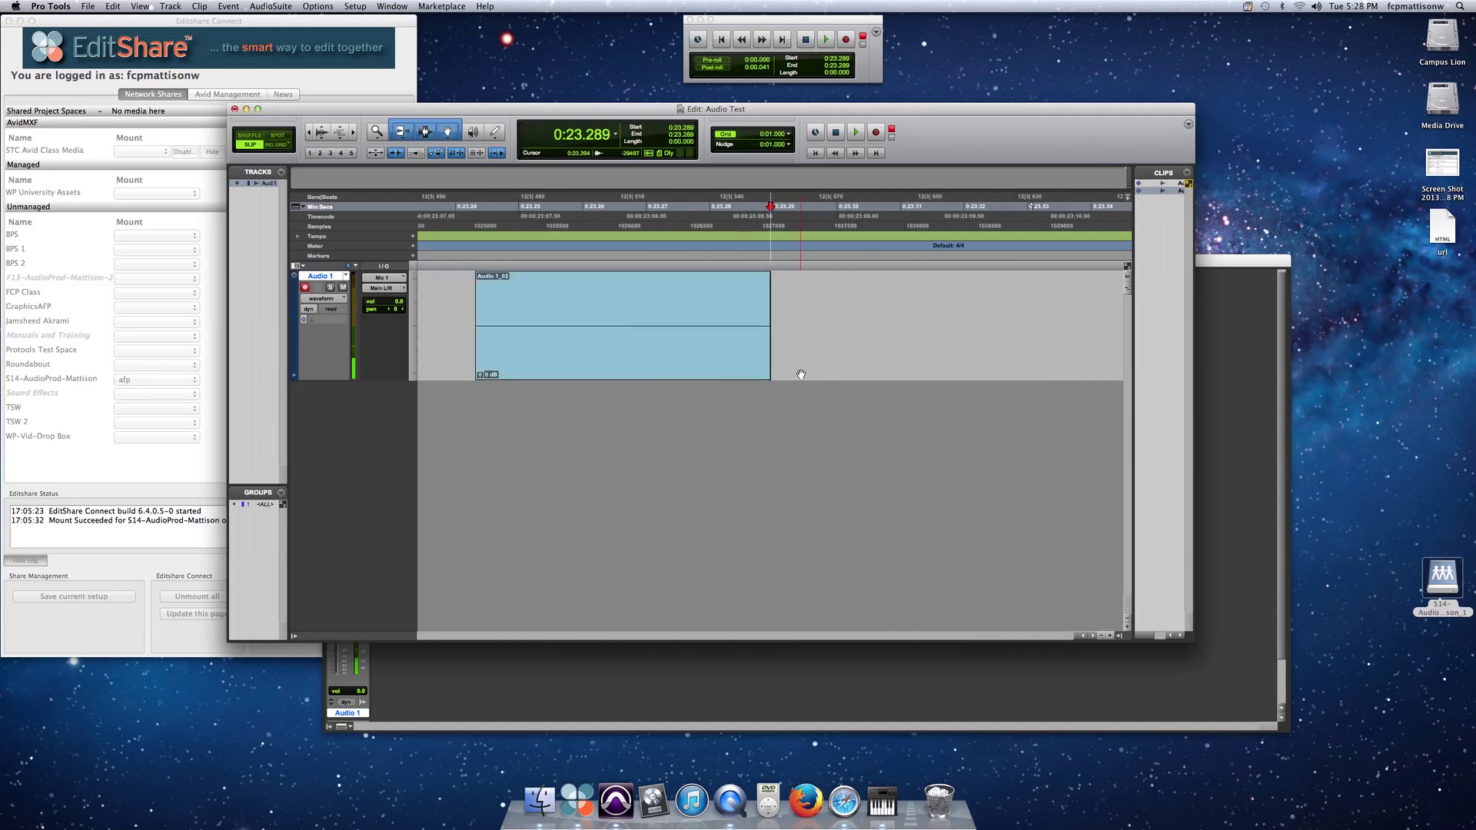
# - Arm transport Record and record a clip on Audio 1 from about 0:23 to 0:38
pyautogui.click(876, 132)
pyautogui.press('space')
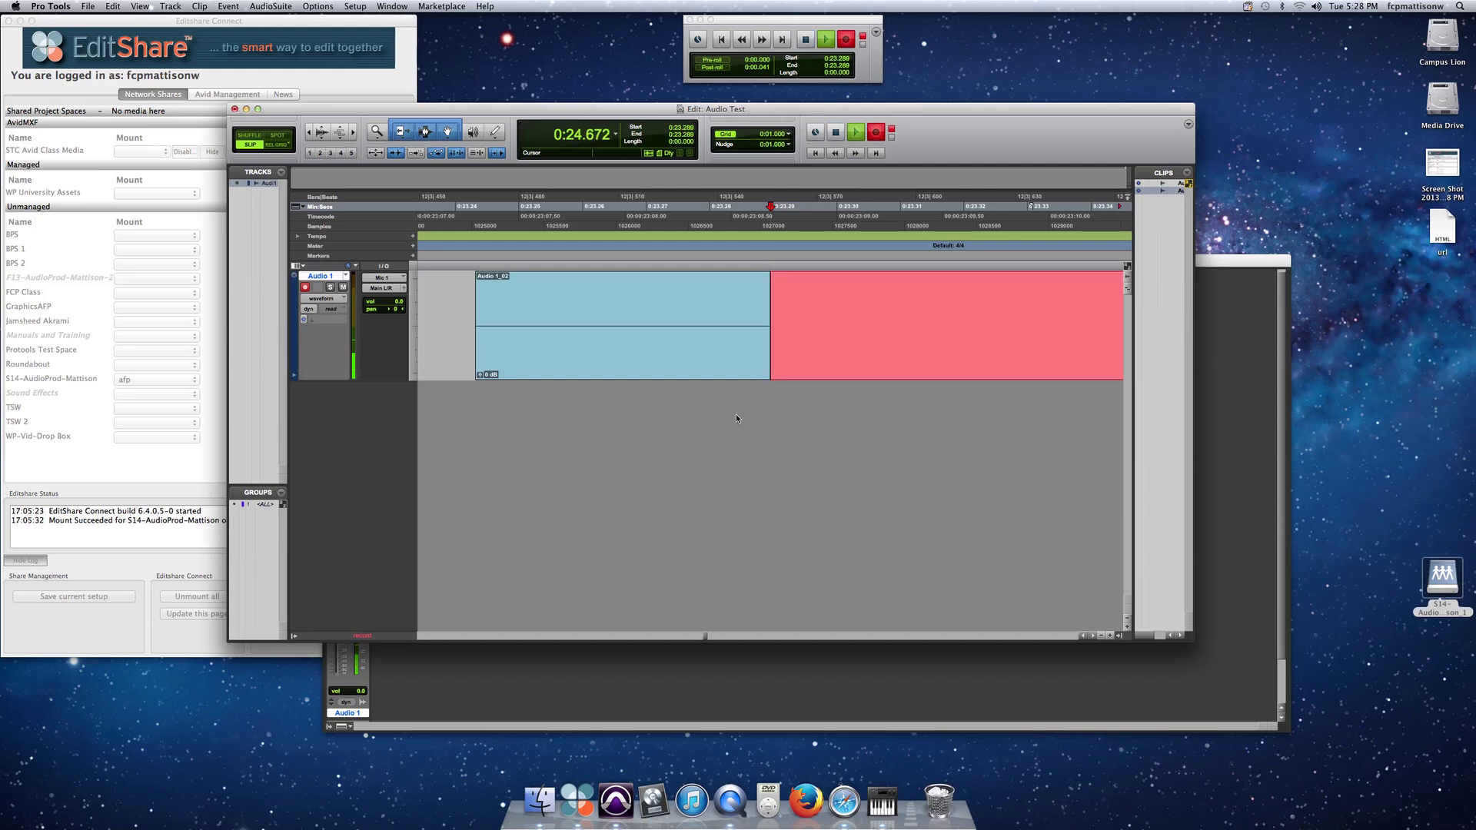
pyautogui.press('super+bracketleft')
pyautogui.press('super+bracketleft')
pyautogui.press('super+bracketleft')
pyautogui.press('super+bracketleft')
pyautogui.press('super+bracketleft')
pyautogui.press('super+bracketleft')
pyautogui.press('super+bracketleft')
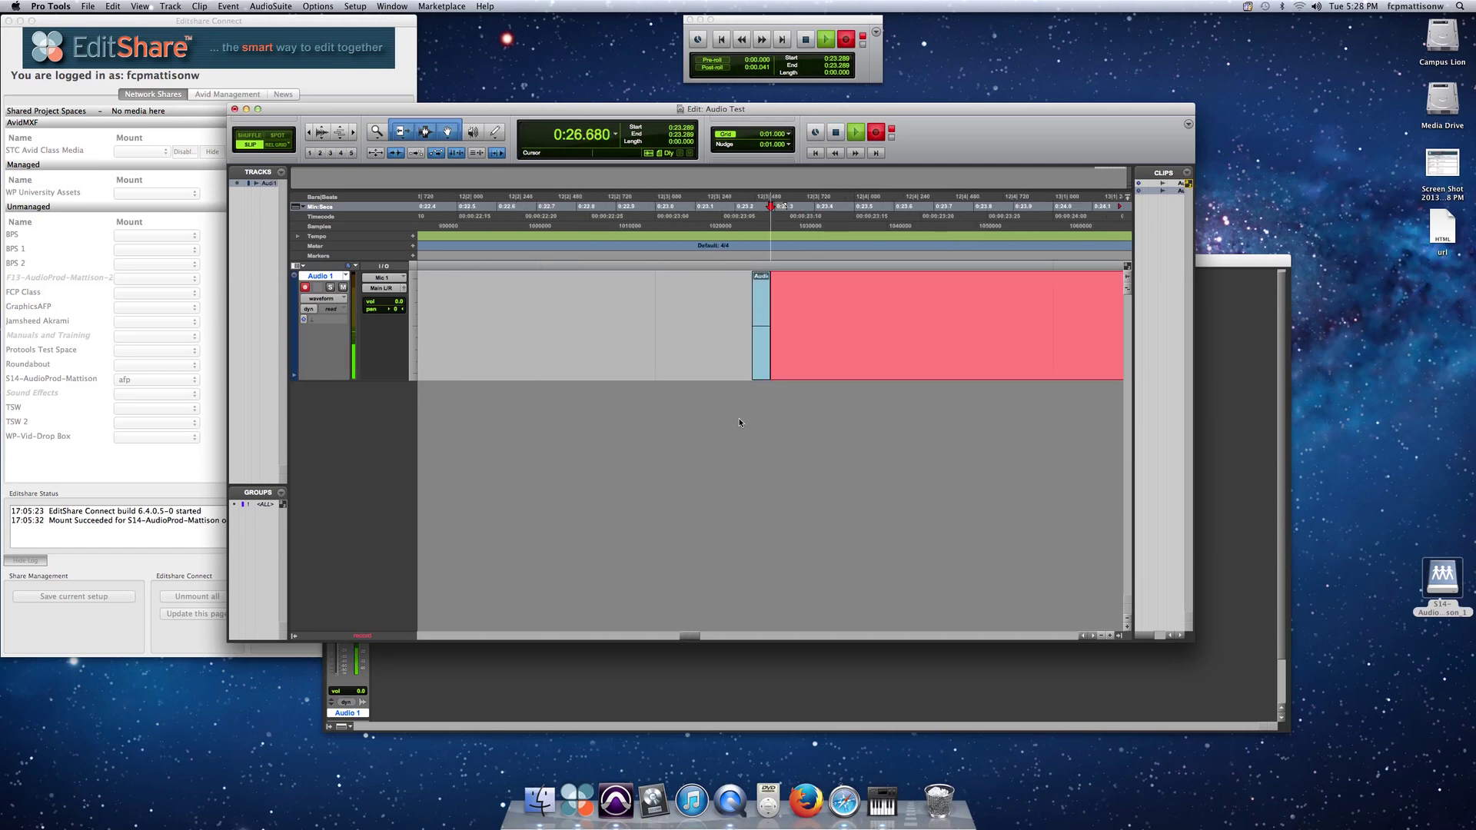
pyautogui.press('super+bracketleft')
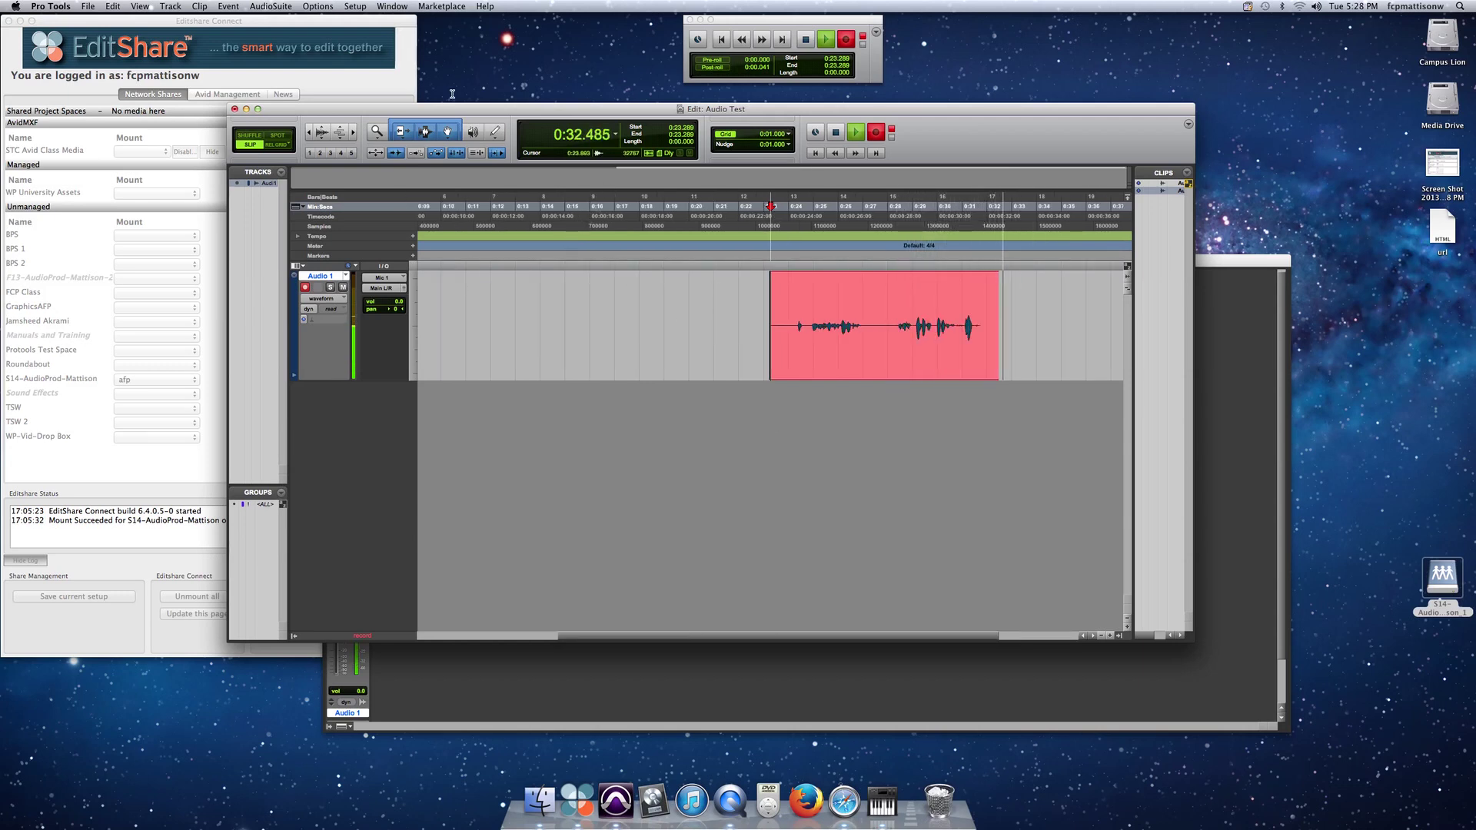
pyautogui.click(354, 6)
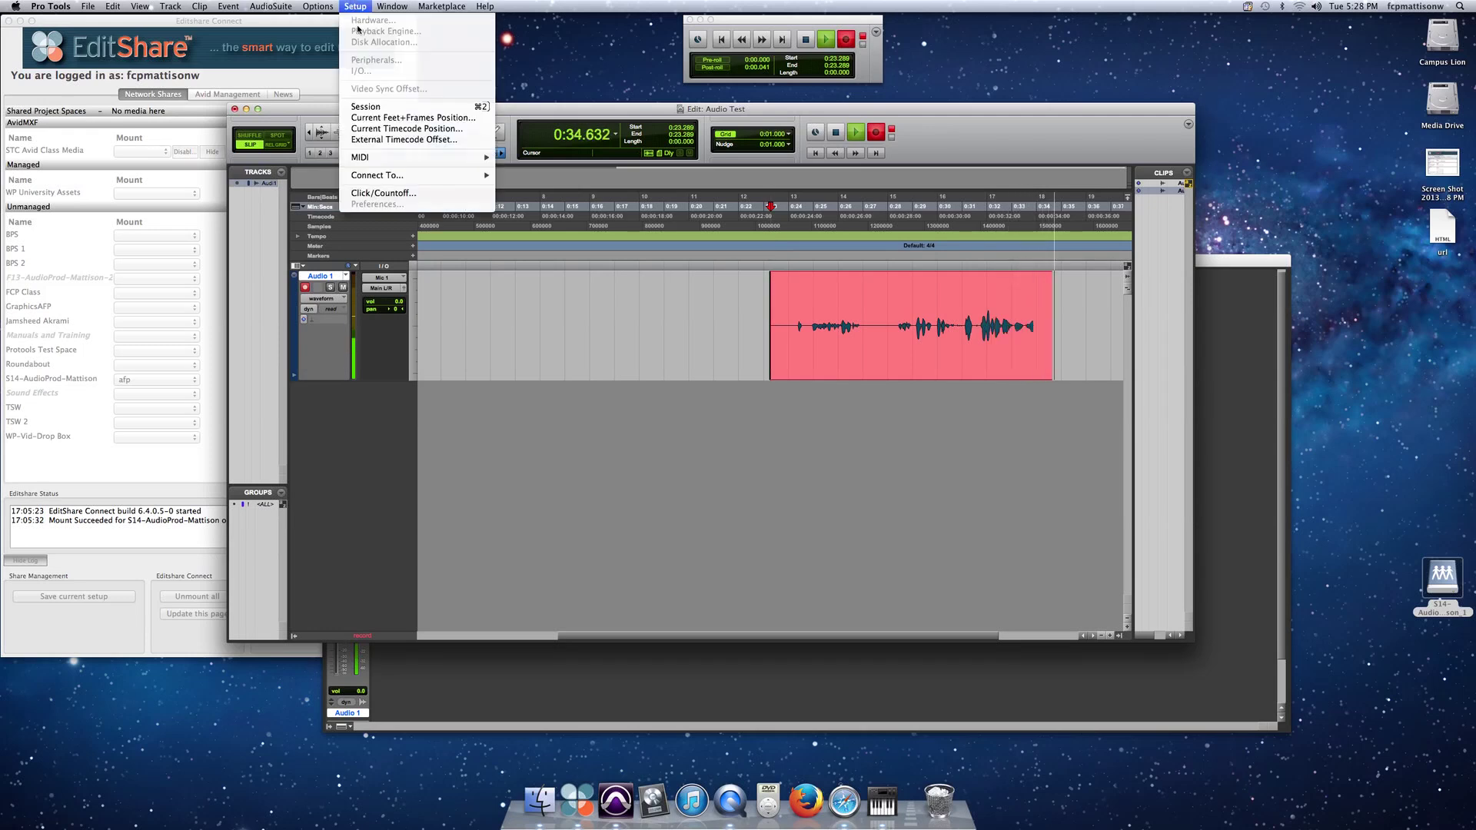
pyautogui.click(885, 90)
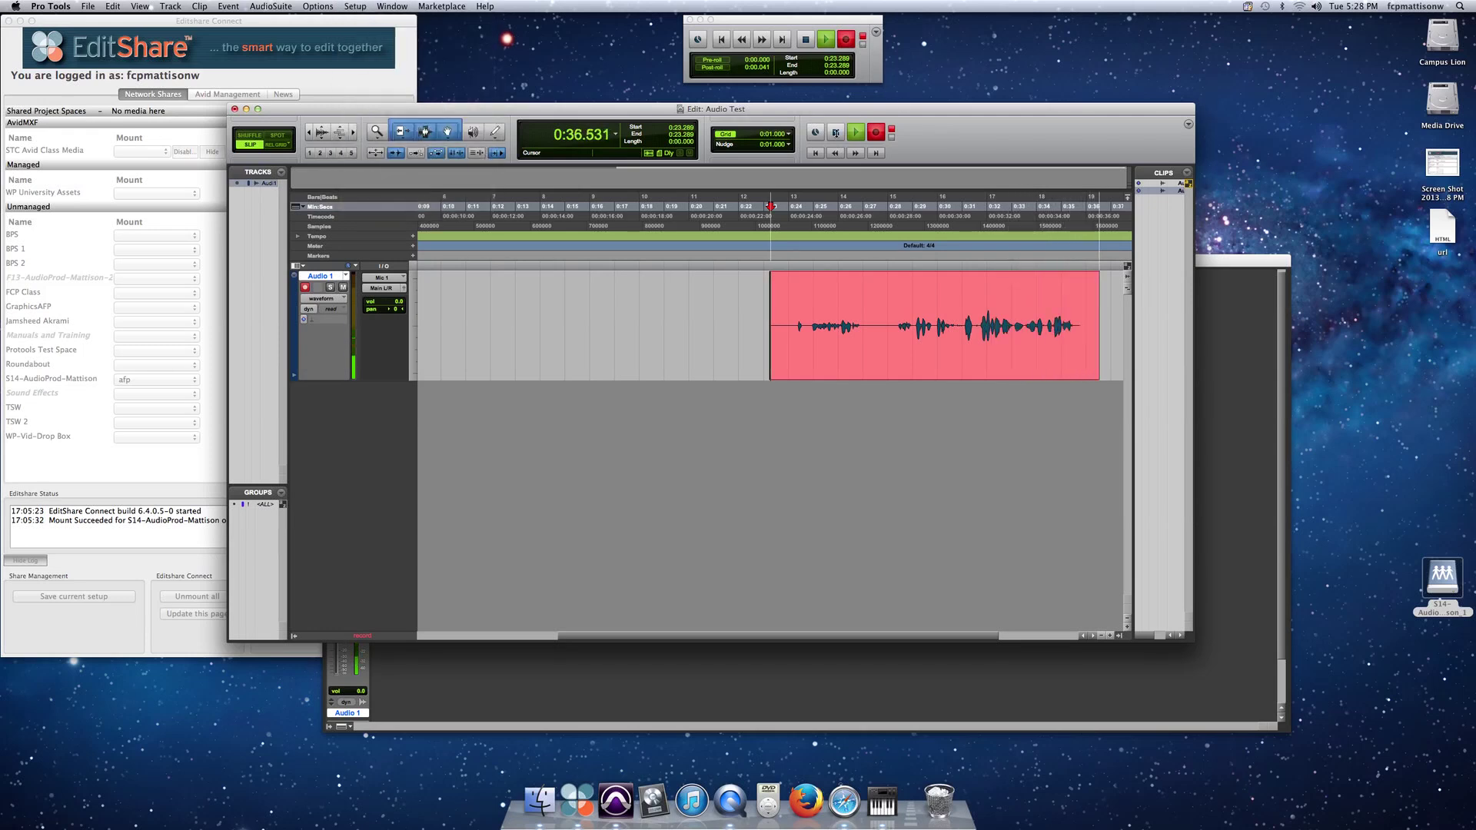
pyautogui.press('space')
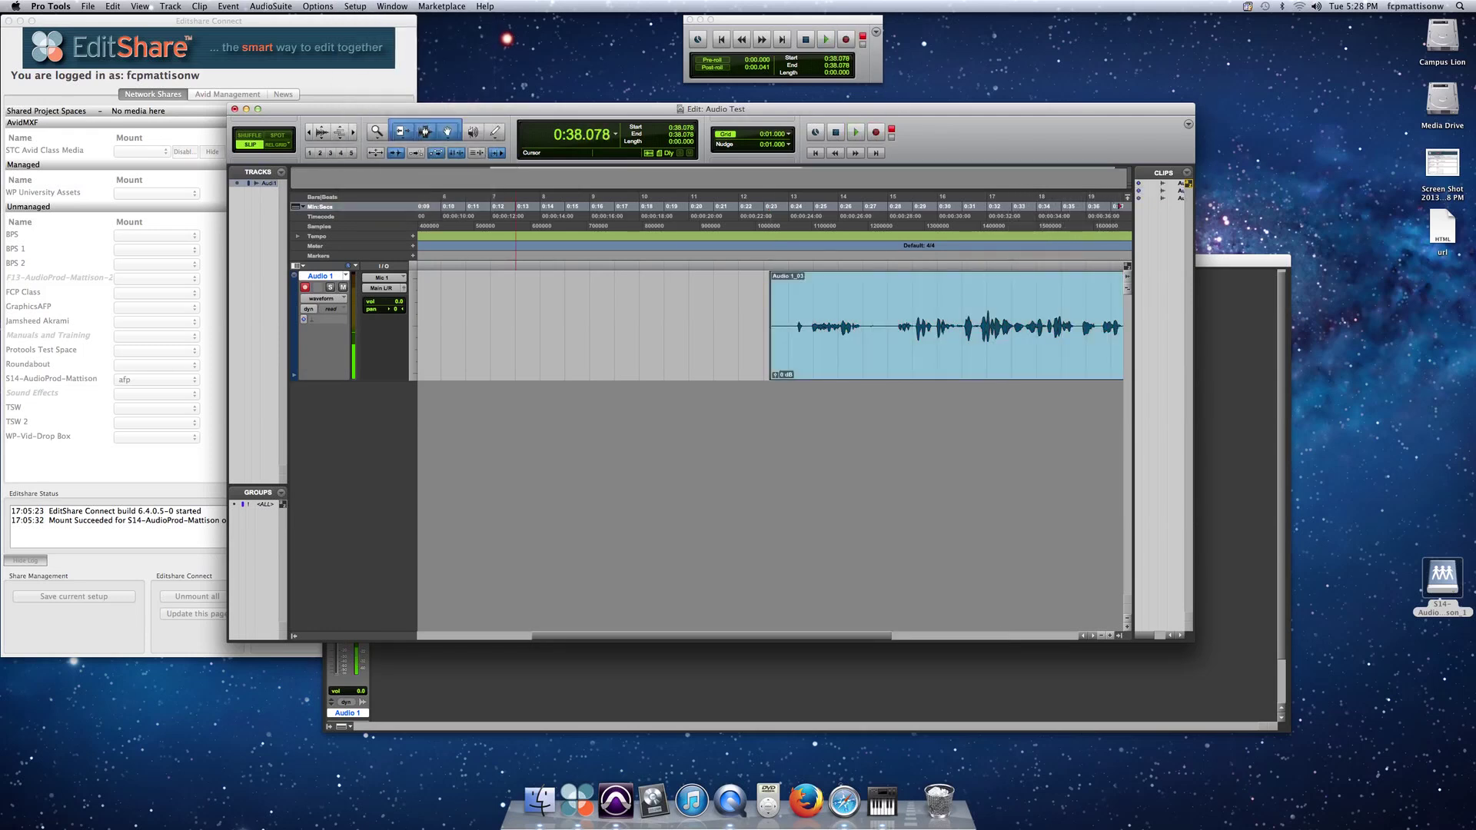
pyautogui.click(355, 6)
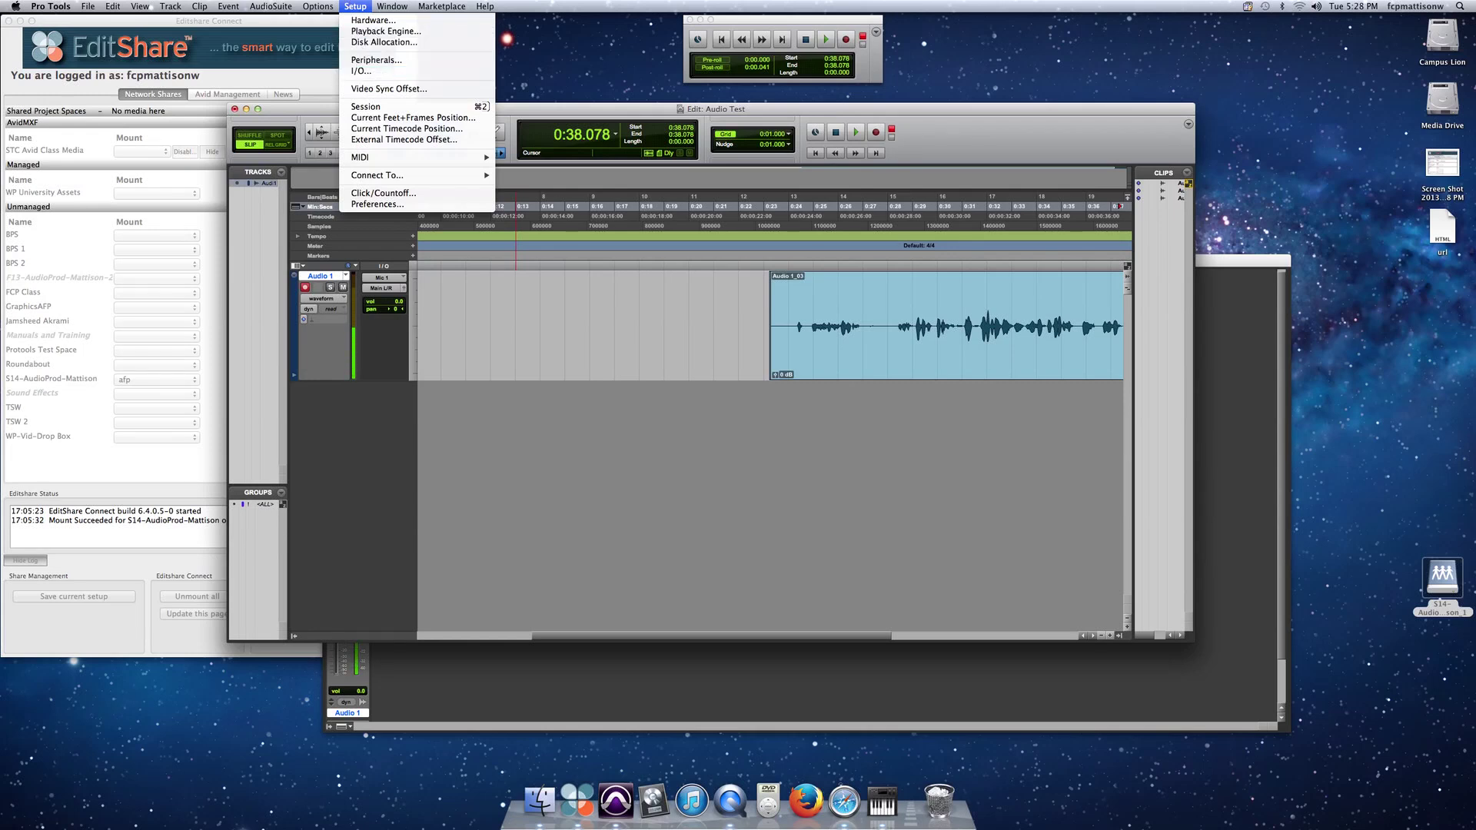
pyautogui.click(610, 291)
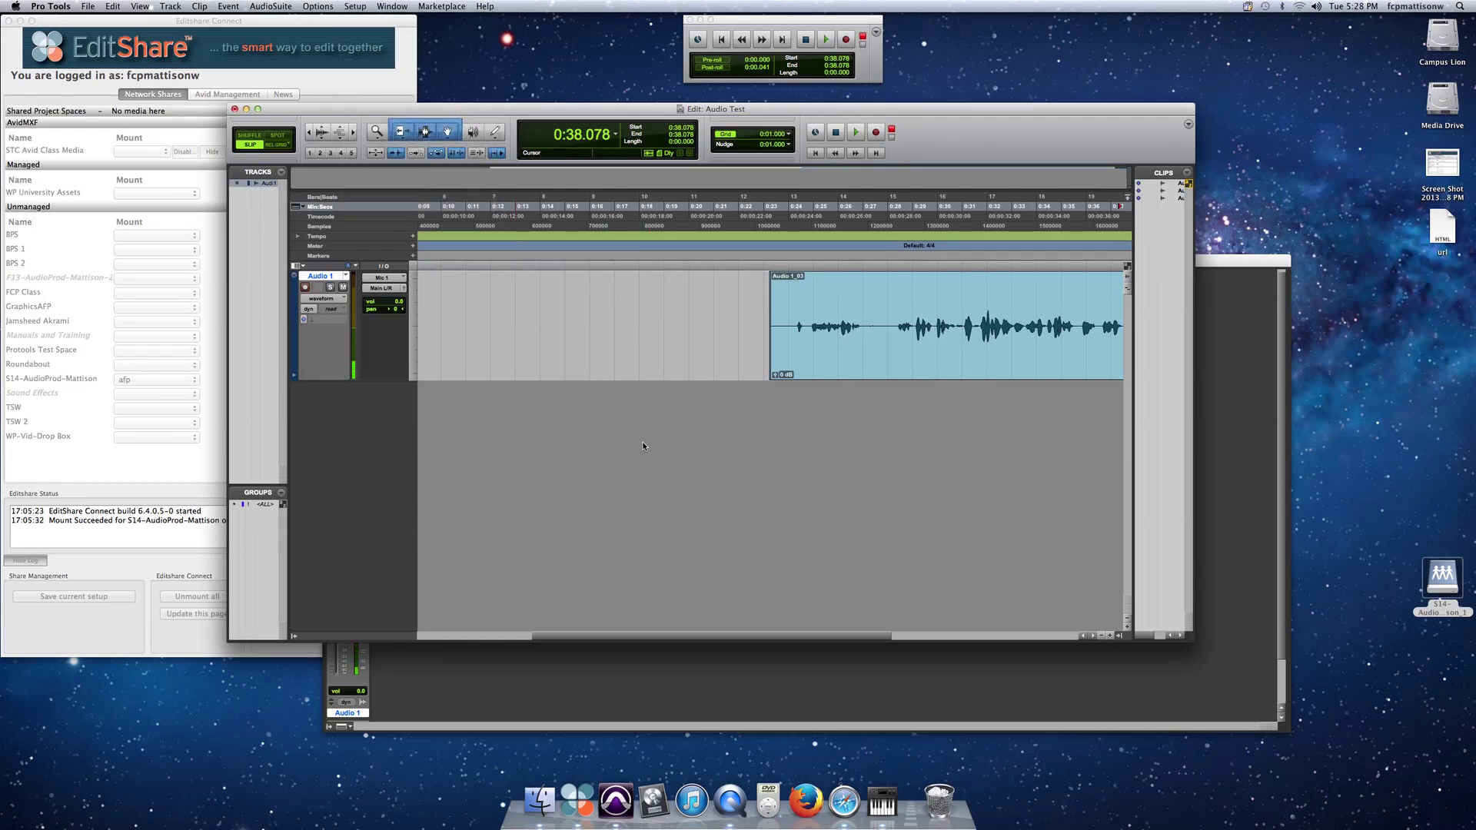